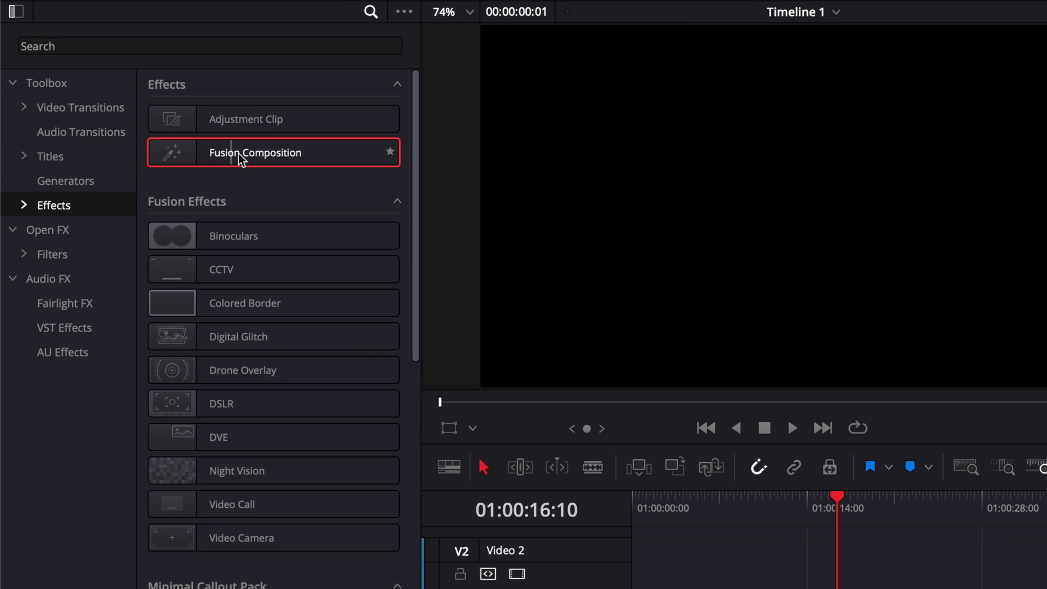
Drop a Fusion Composition clip at the start of track V1 and select it.
{"action": "left_click_drag", "start_coordinate": [241, 159], "coordinate": [633, 588]}
{"action": "left_click", "coordinate": [428, 437]}
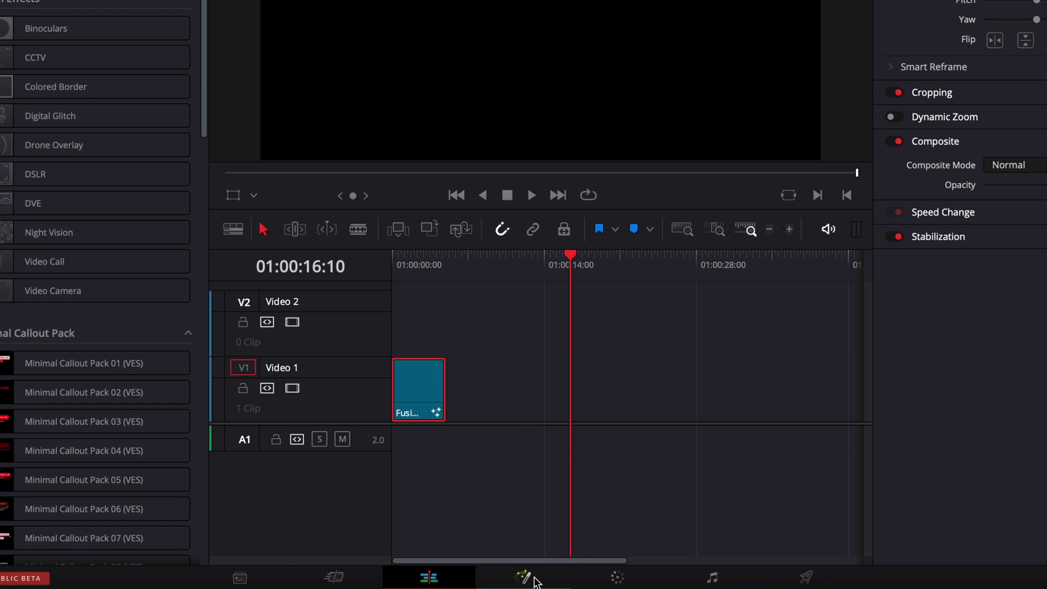
In Fusion, merge a Text+ node over an Alpha 0 Background and wire Merge2 into MediaOut1.
{"action": "left_click", "coordinate": [534, 579]}
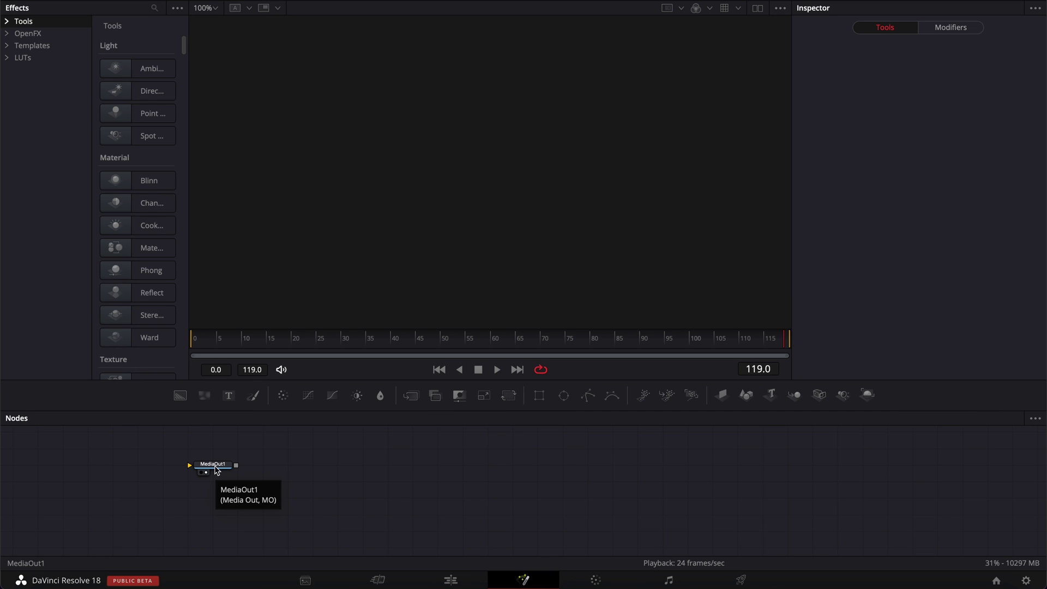
{"action": "left_click_drag", "start_coordinate": [217, 470], "coordinate": [686, 498]}
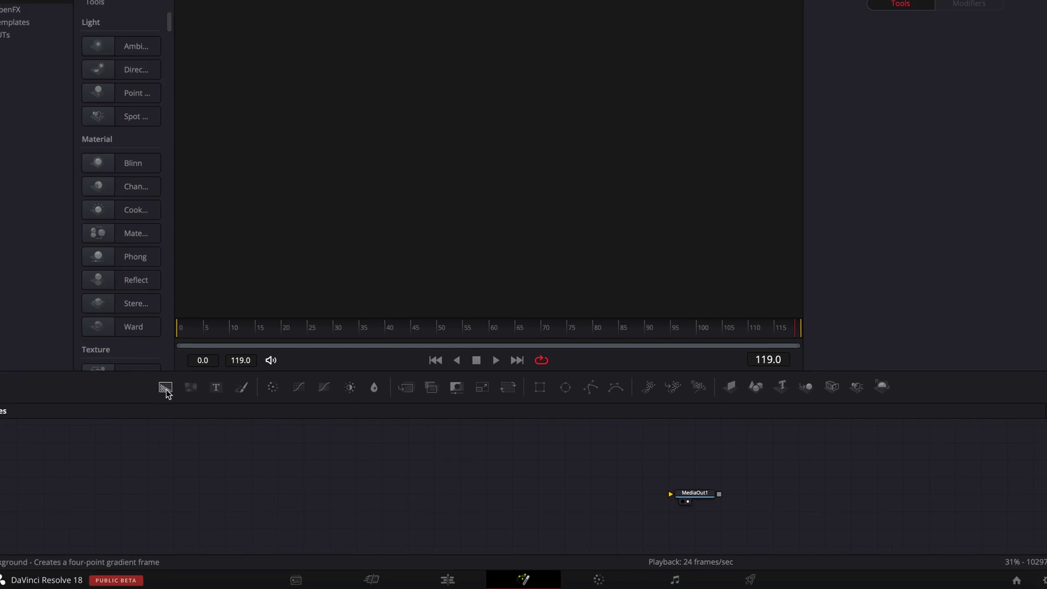
{"action": "left_click_drag", "start_coordinate": [78, 344], "coordinate": [152, 471]}
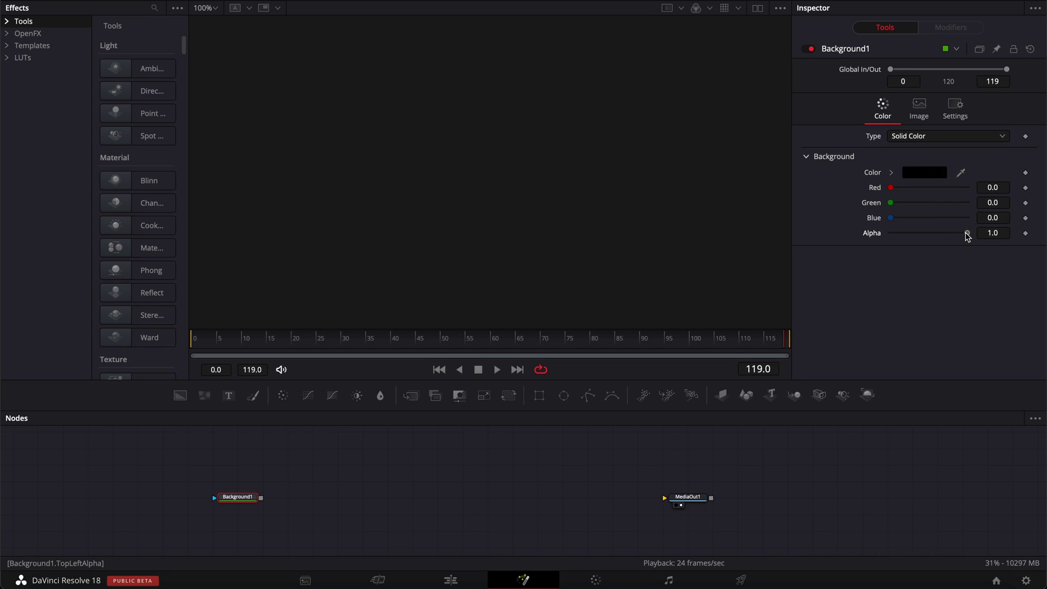
{"action": "left_click_drag", "start_coordinate": [968, 234], "coordinate": [885, 236]}
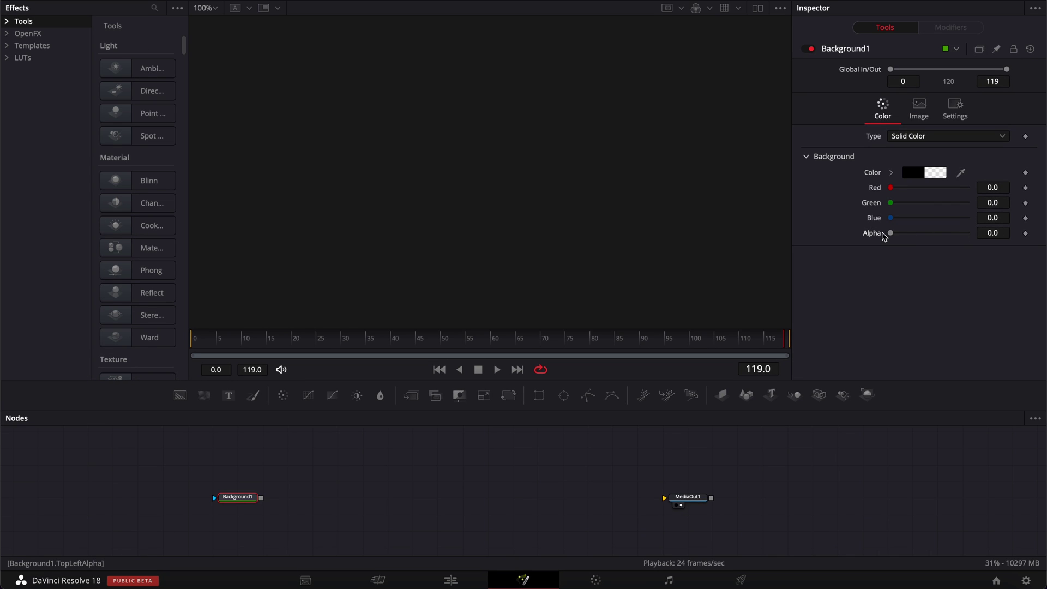
{"action": "left_click_drag", "start_coordinate": [229, 395], "coordinate": [182, 478]}
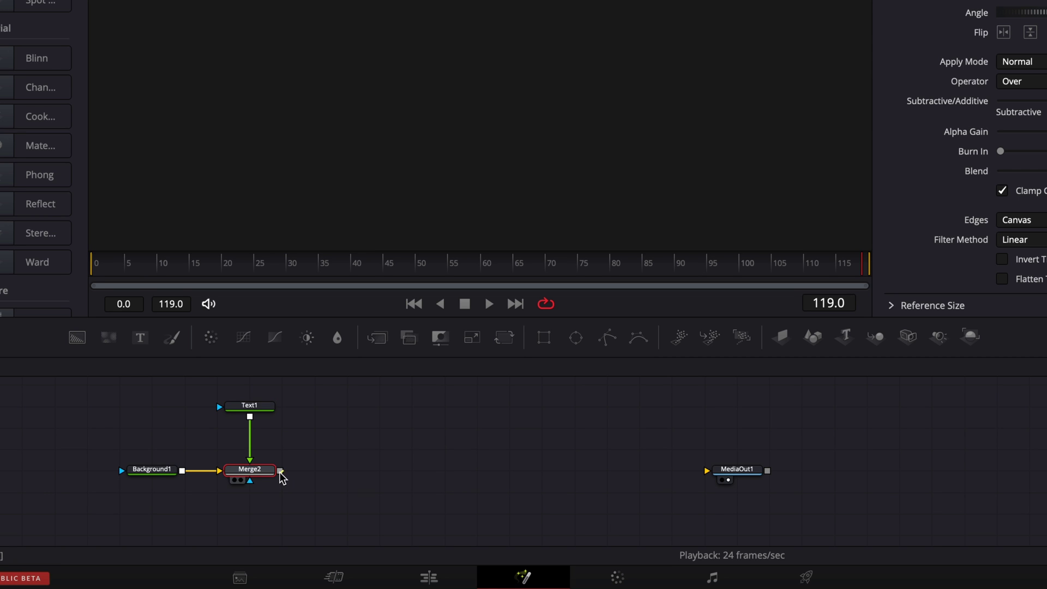
{"action": "left_click_drag", "start_coordinate": [280, 472], "coordinate": [719, 478]}
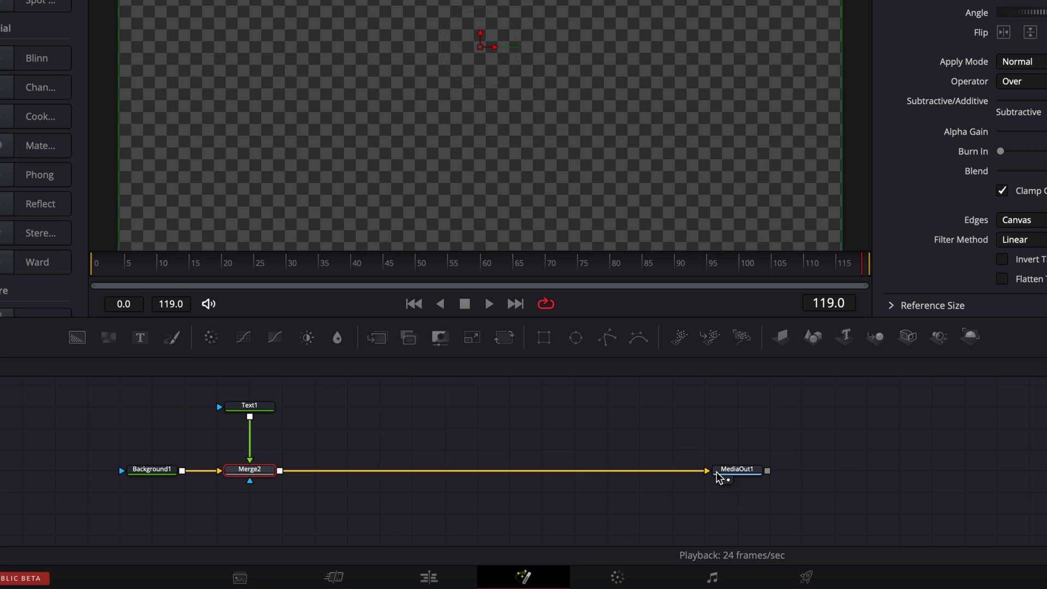
Change Text1 to 'Learn more' in the Poppins font, Medium style.
{"action": "left_click", "coordinate": [249, 406]}
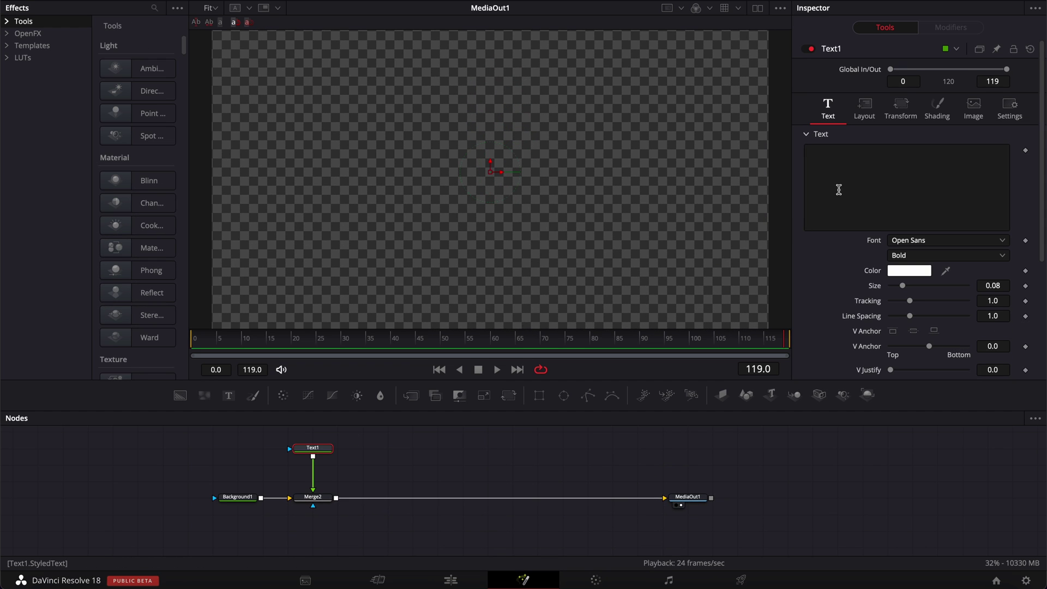
{"action": "left_click", "coordinate": [839, 190]}
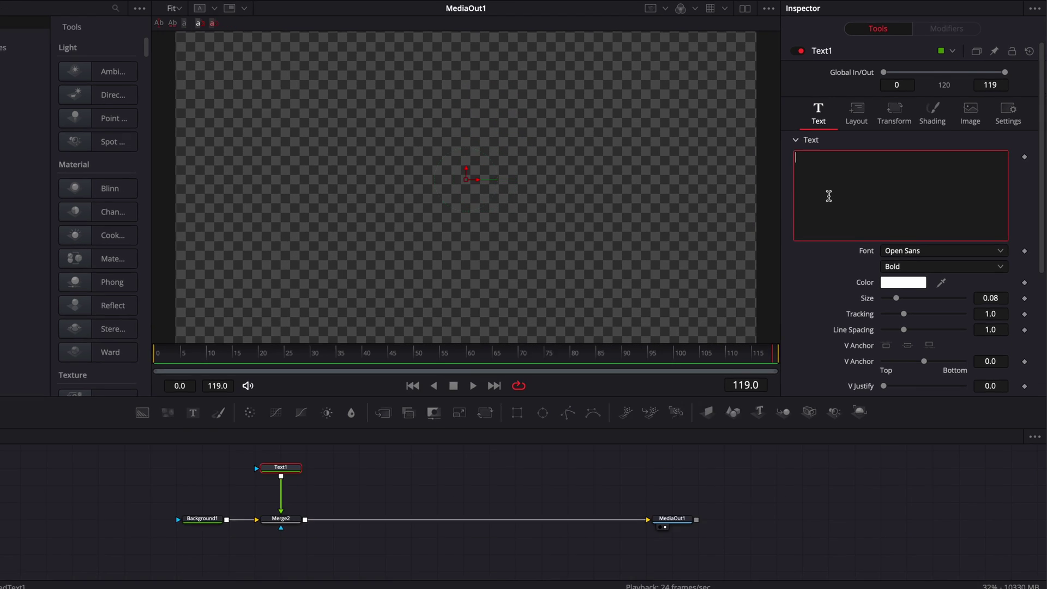
{"action": "type", "text": "Learn more"}
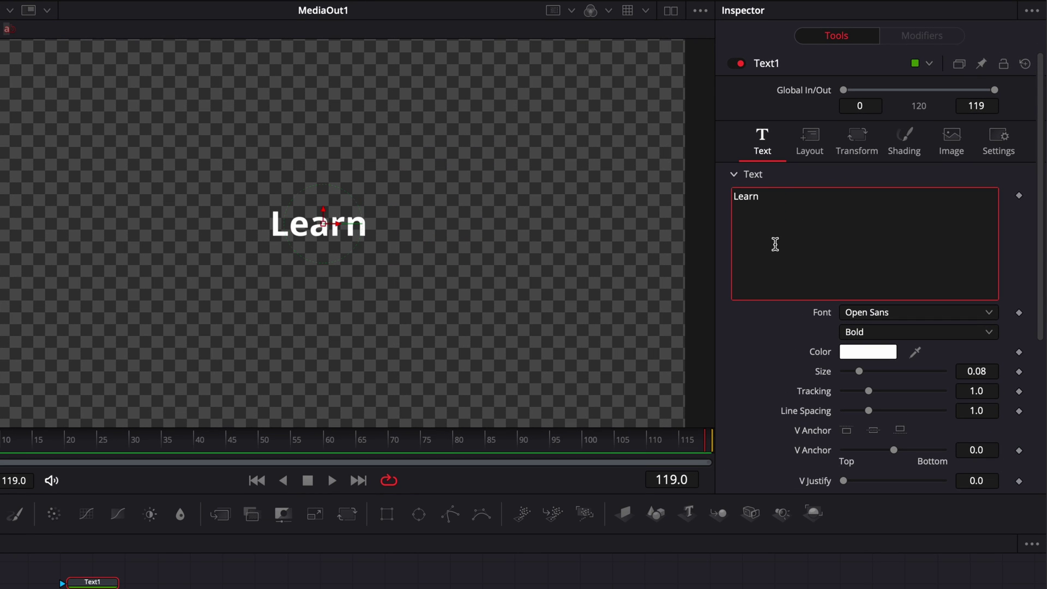
{"action": "left_click", "coordinate": [899, 313]}
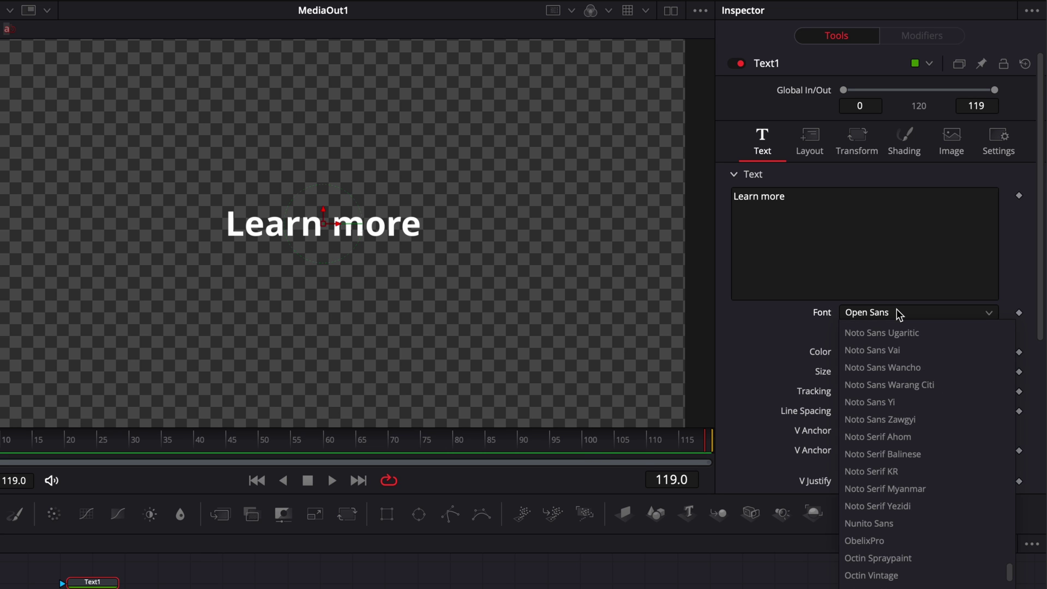
{"action": "type", "text": "Poppins"}
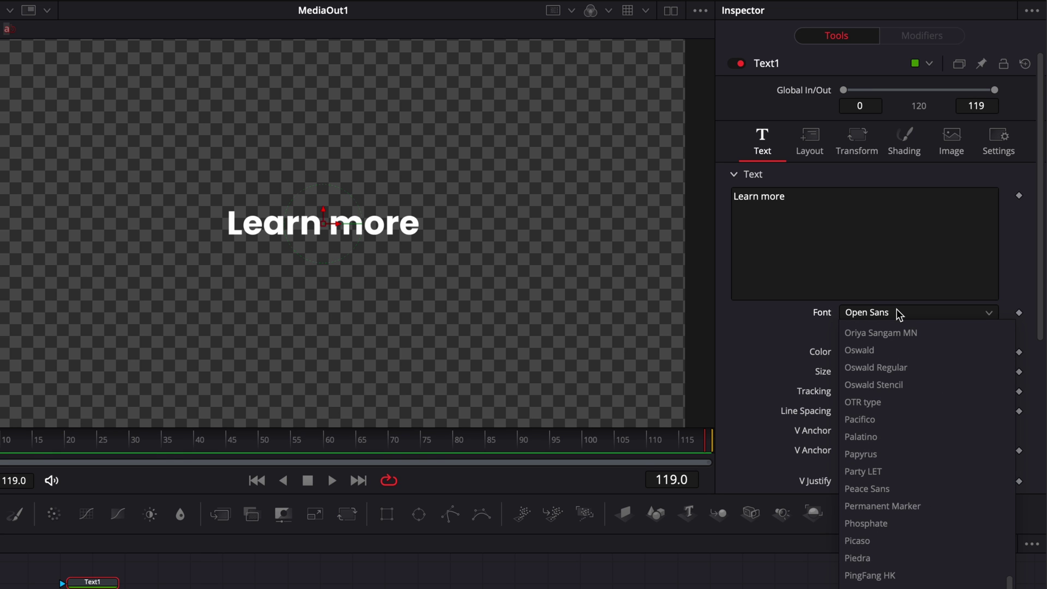
{"action": "key", "text": "Return"}
{"action": "left_click", "coordinate": [889, 333]}
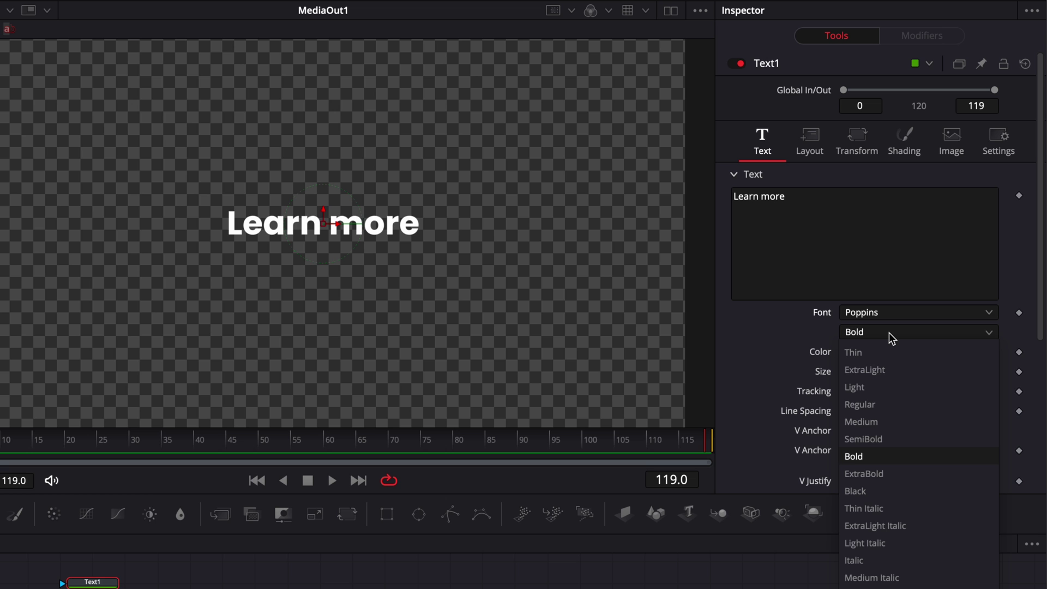
{"action": "left_click", "coordinate": [868, 417]}
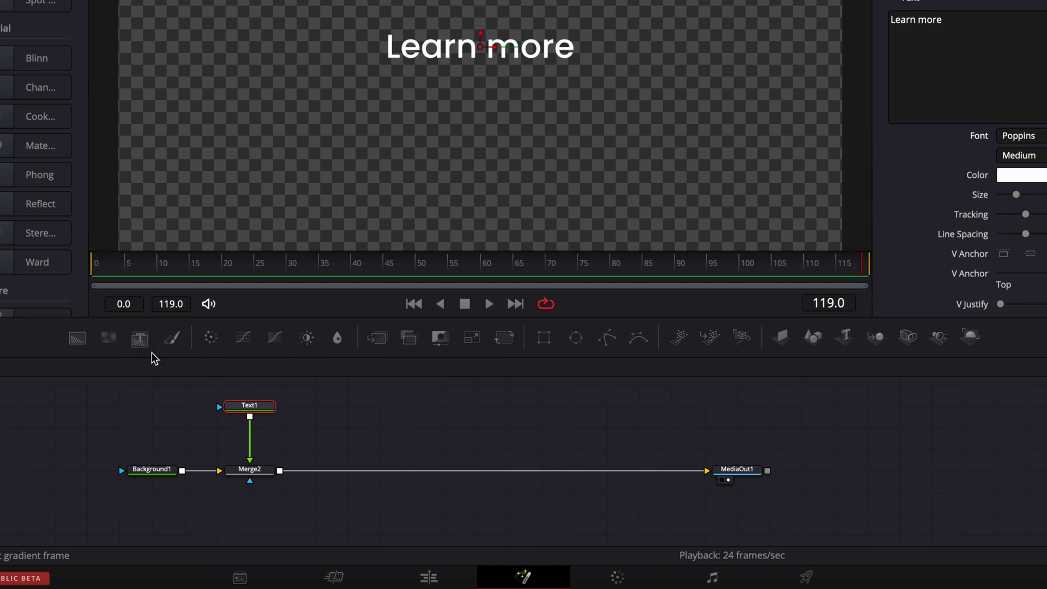
Insert Background2 after Merge2 via Merge2_1 and give it a Rectangle mask.
{"action": "left_click_drag", "start_coordinate": [77, 338], "coordinate": [280, 478]}
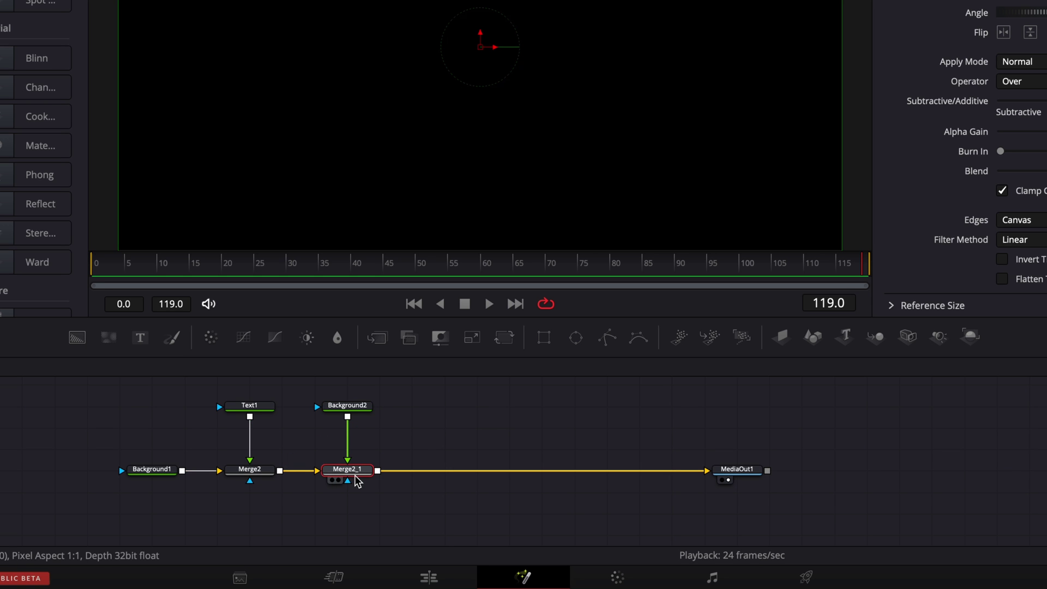
{"action": "left_click", "coordinate": [351, 409]}
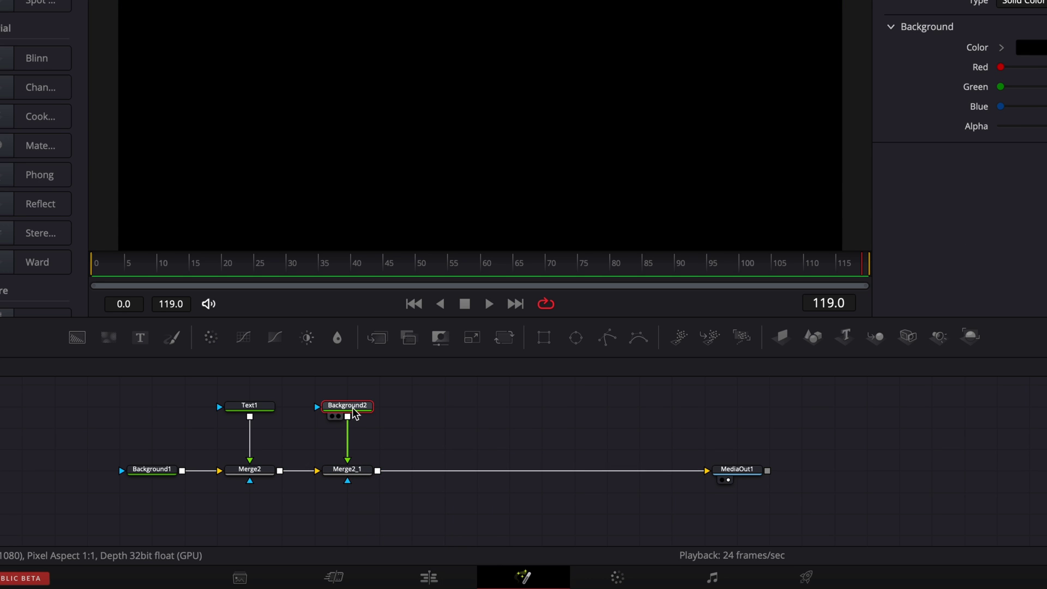
{"action": "left_click", "coordinate": [543, 337]}
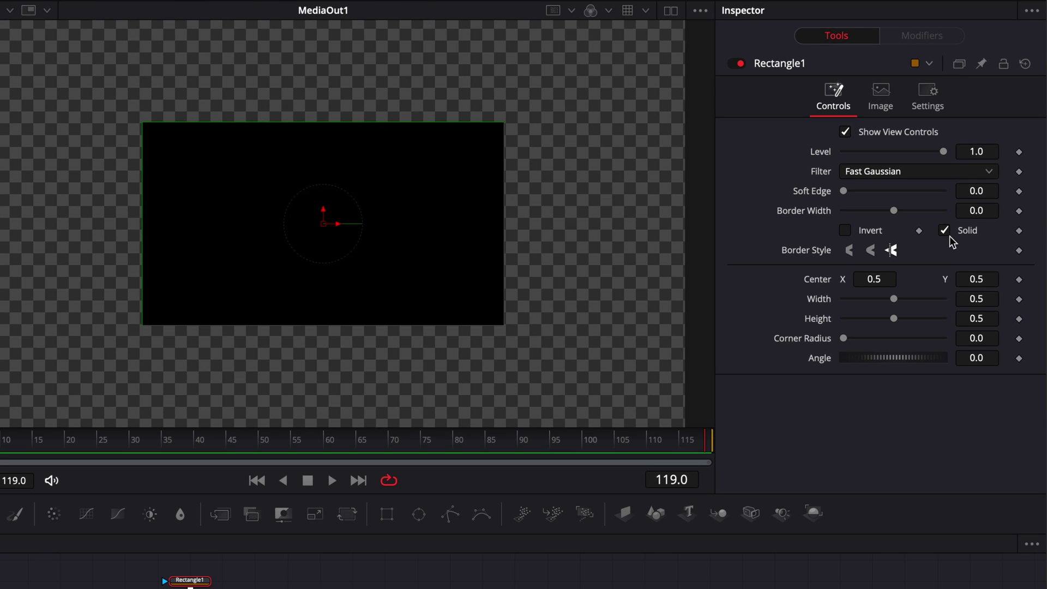
Make Rectangle1 a 0.013-wide outline, about 0.374 × 0.198, with 0.235 corner radius.
{"action": "left_click", "coordinate": [945, 230]}
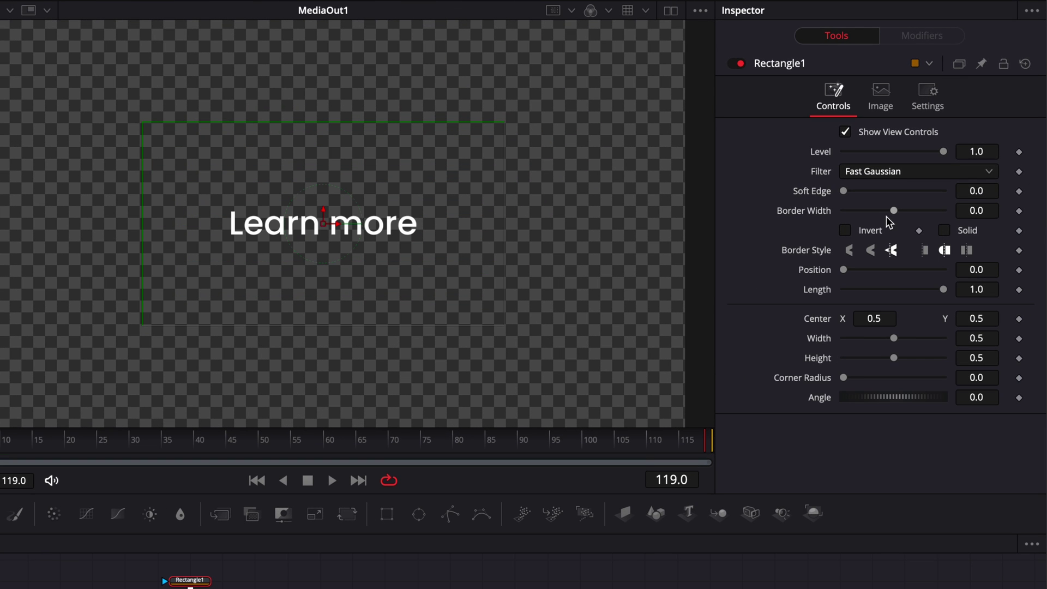
{"action": "left_click_drag", "start_coordinate": [895, 212], "coordinate": [898, 213]}
{"action": "left_click_drag", "start_coordinate": [332, 325], "coordinate": [338, 263]}
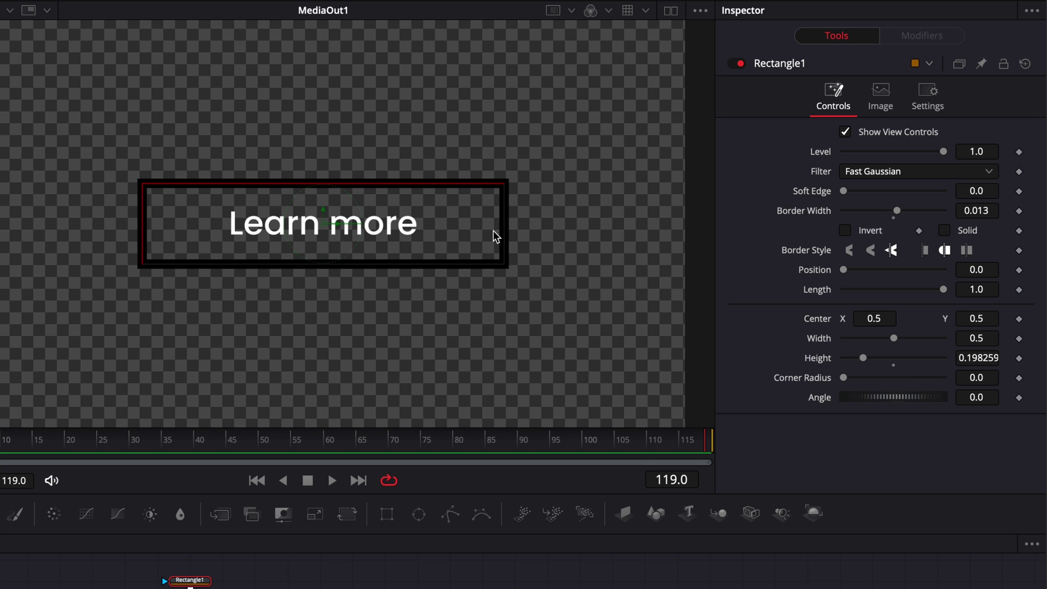
{"action": "left_click_drag", "start_coordinate": [502, 227], "coordinate": [455, 225]}
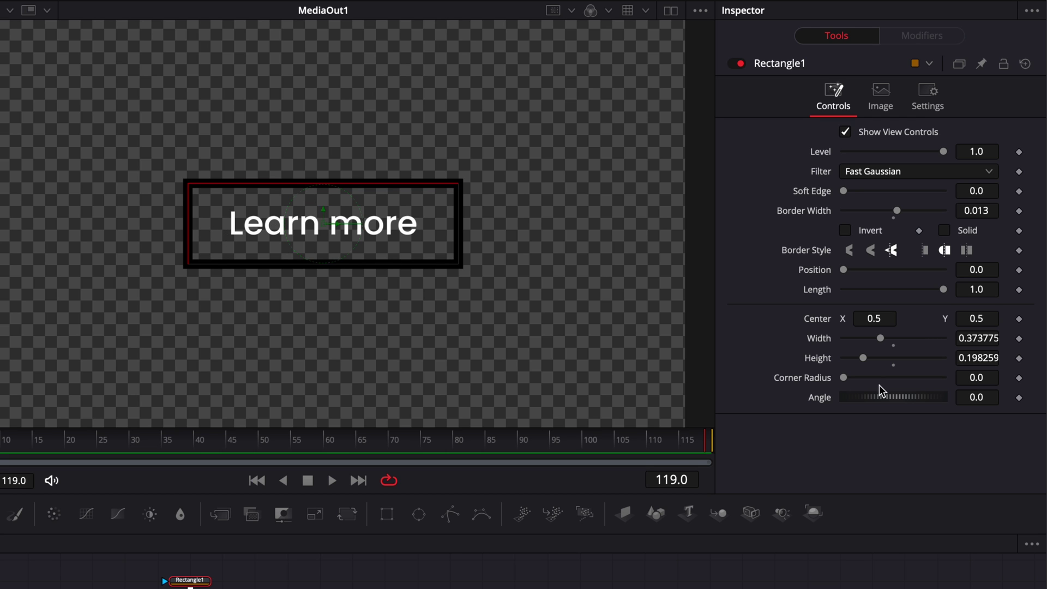
{"action": "mouse_move", "coordinate": [966, 378]}
{"action": "left_mouse_down"}
{"action": "mouse_move", "coordinate": [988, 377]}
{"action": "mouse_move", "coordinate": [972, 378]}
{"action": "left_mouse_up"}
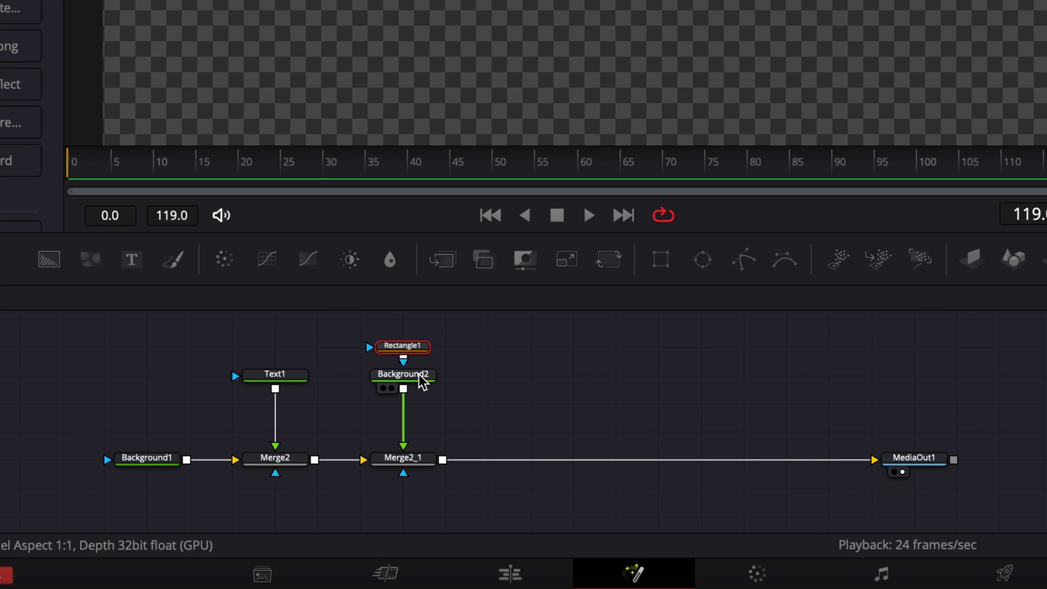
Set Background2's colour to white.
{"action": "left_click", "coordinate": [423, 382]}
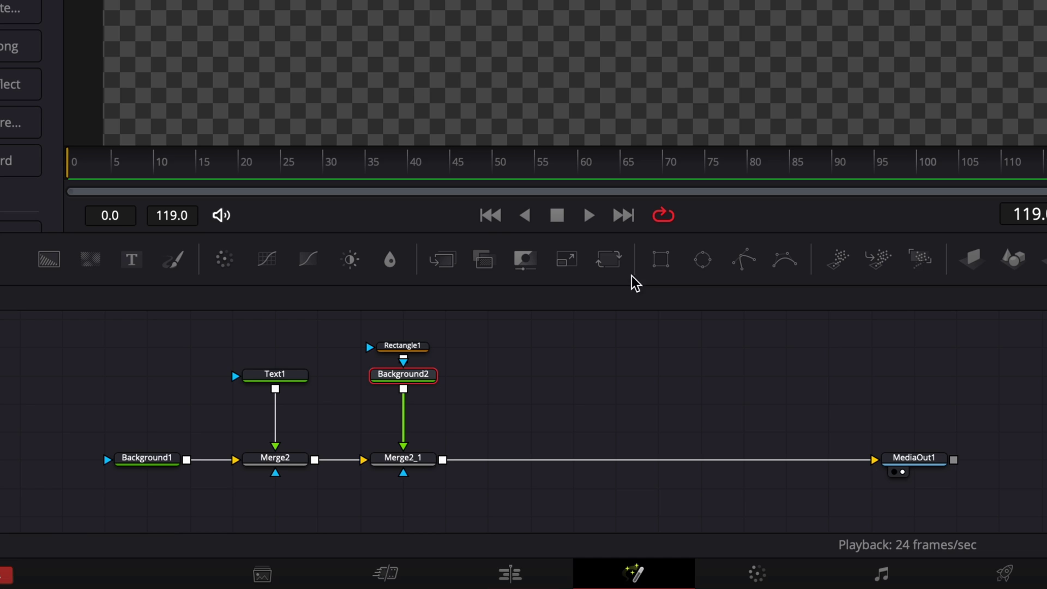
{"action": "left_click", "coordinate": [916, 170]}
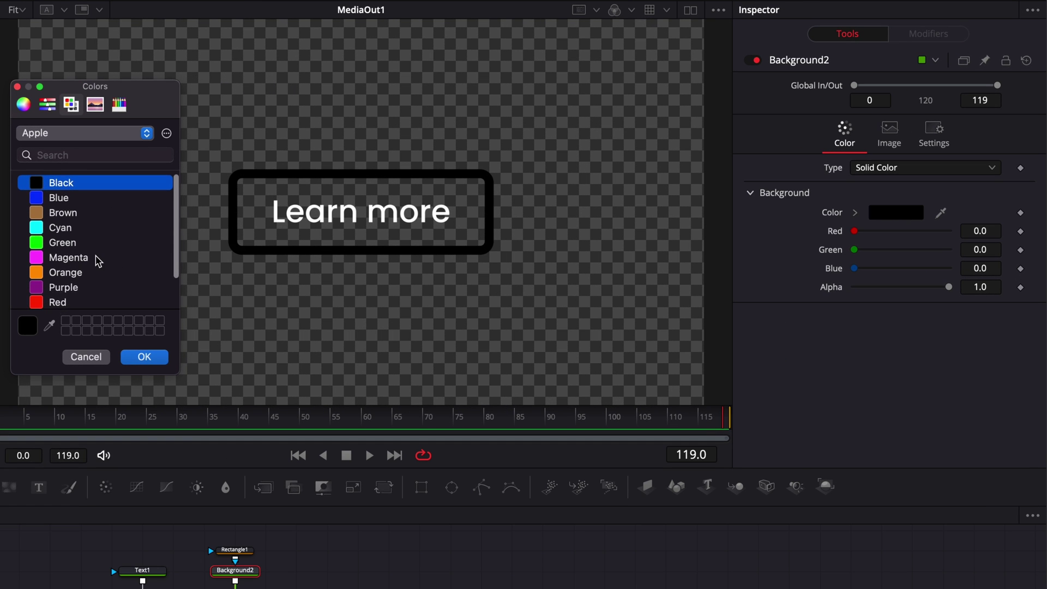
{"action": "scroll", "coordinate": [124, 251], "scroll_direction": "down", "scroll_amount": 2}
{"action": "left_click", "coordinate": [90, 289]}
{"action": "left_click", "coordinate": [170, 347]}
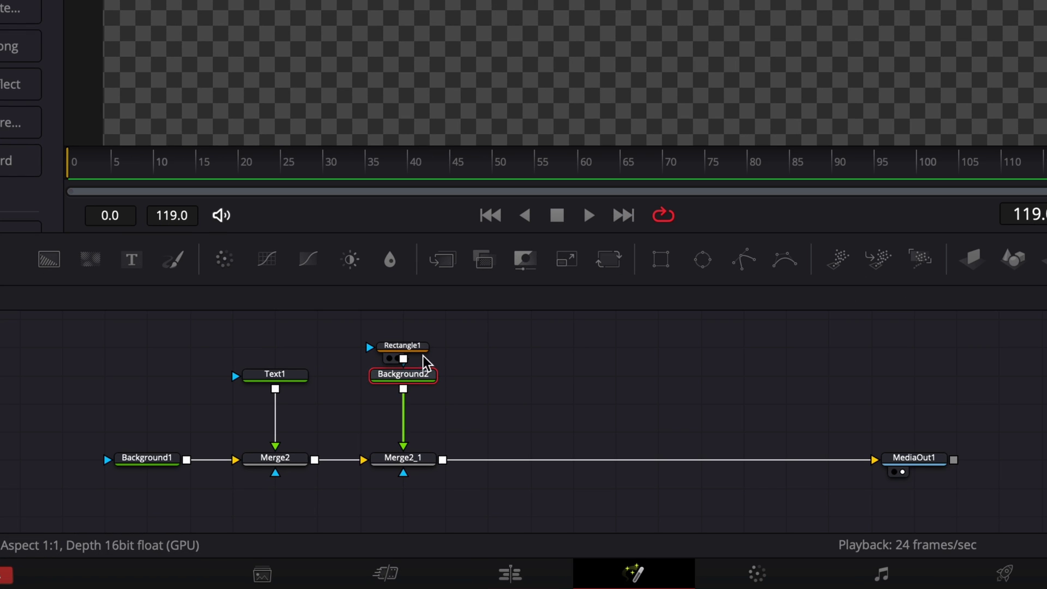
Thin Rectangle1's border width to 0.0076, then deselect it to hide the guides.
{"action": "left_click", "coordinate": [242, 553]}
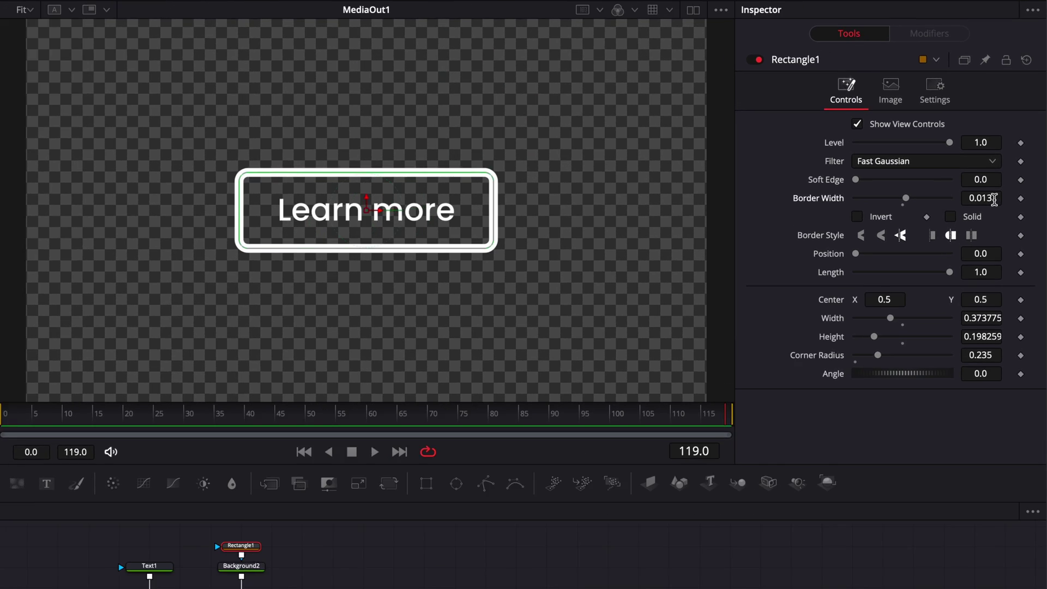
{"action": "left_click_drag", "start_coordinate": [995, 200], "coordinate": [979, 200]}
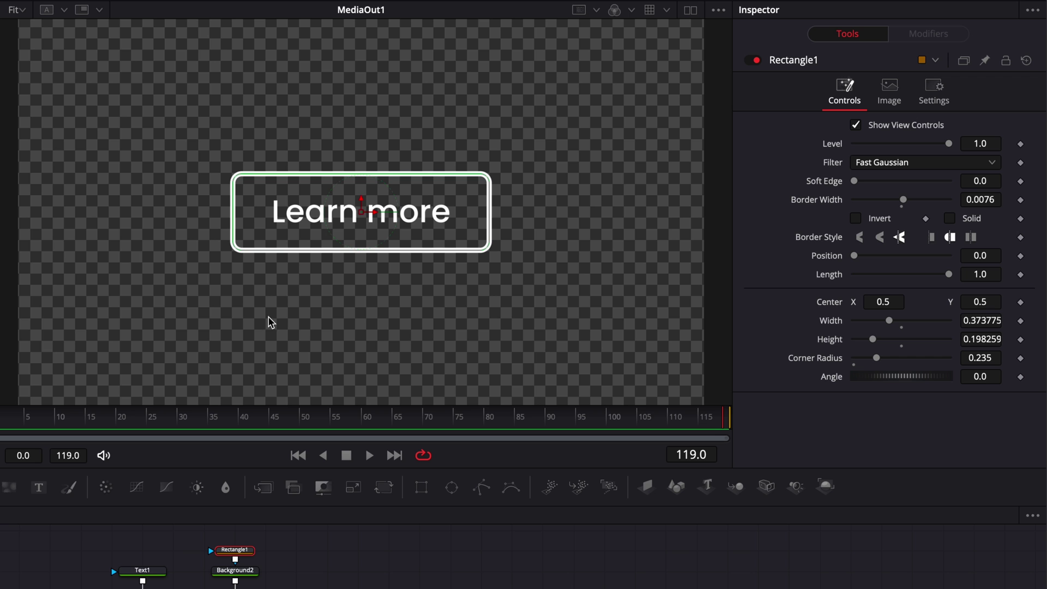
{"action": "left_click", "coordinate": [349, 572]}
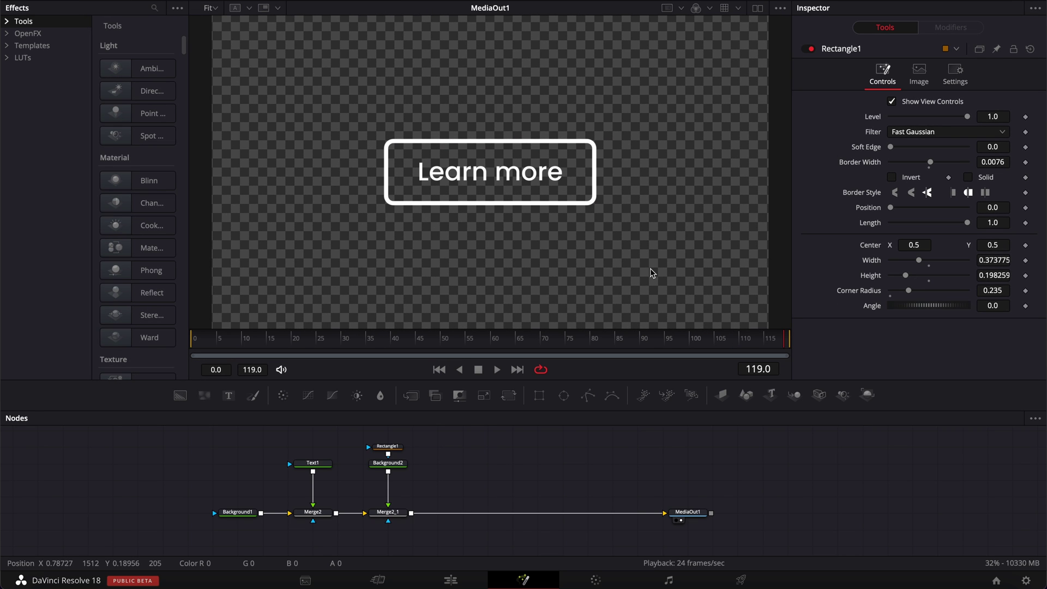
Give Text1 a Rectangle2 mask sized 1.23123 × 0.178916, shifted up to hide the words.
{"action": "left_click", "coordinate": [313, 464]}
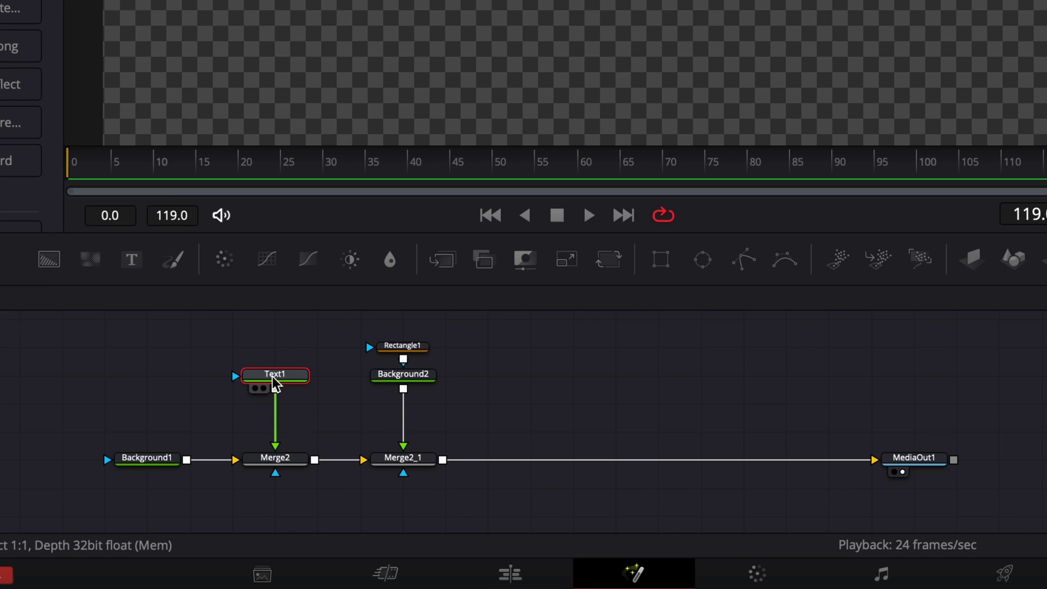
{"action": "mouse_move", "coordinate": [274, 382]}
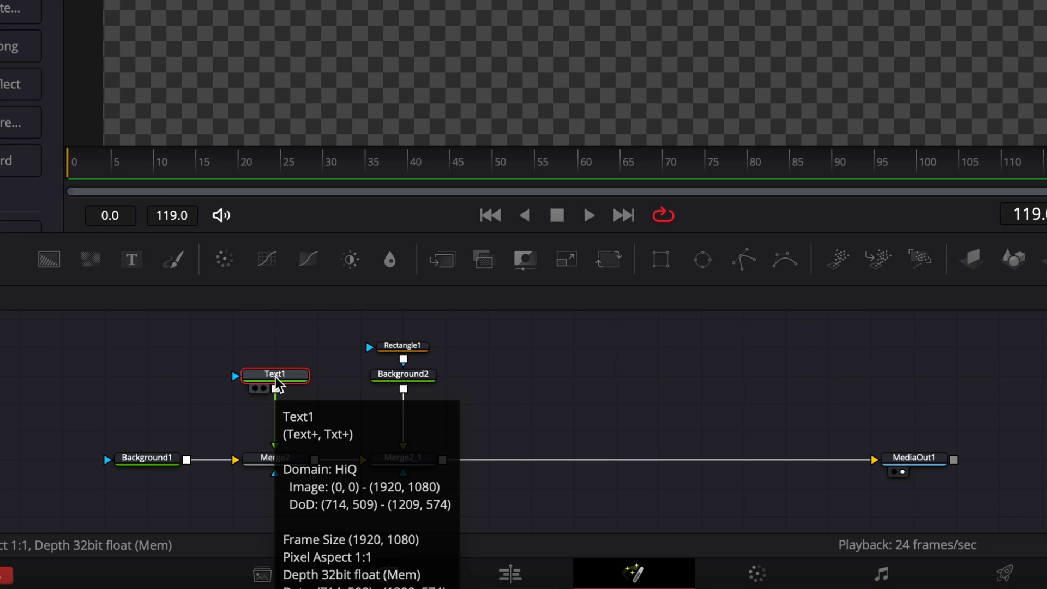
{"action": "left_click", "coordinate": [663, 265]}
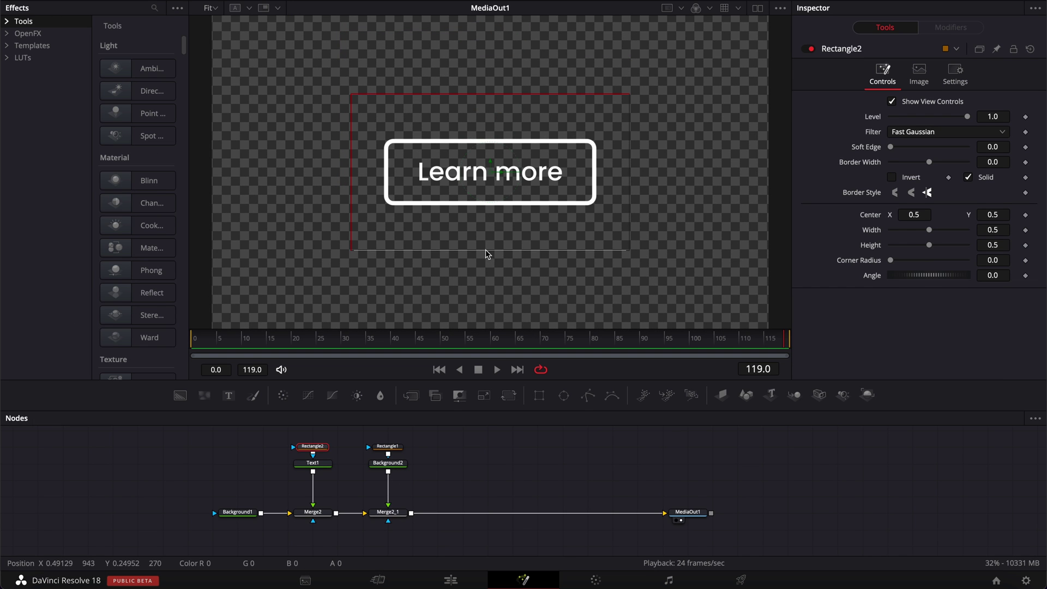
{"action": "left_click_drag", "start_coordinate": [486, 250], "coordinate": [486, 200]}
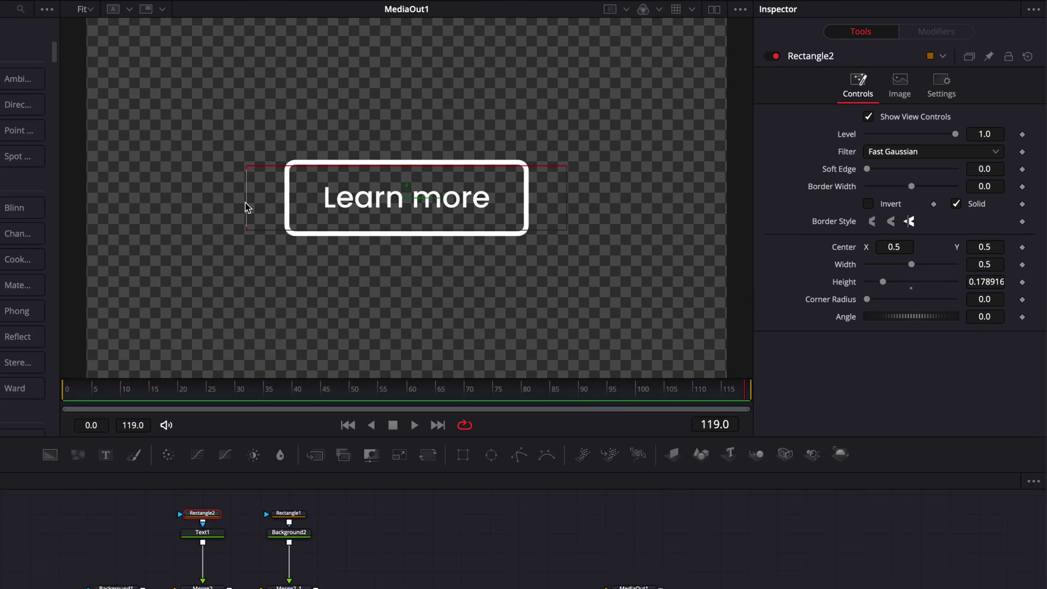
{"action": "left_click_drag", "start_coordinate": [350, 184], "coordinate": [334, 180]}
{"action": "left_click_drag", "start_coordinate": [179, 220], "coordinate": [0, 224]}
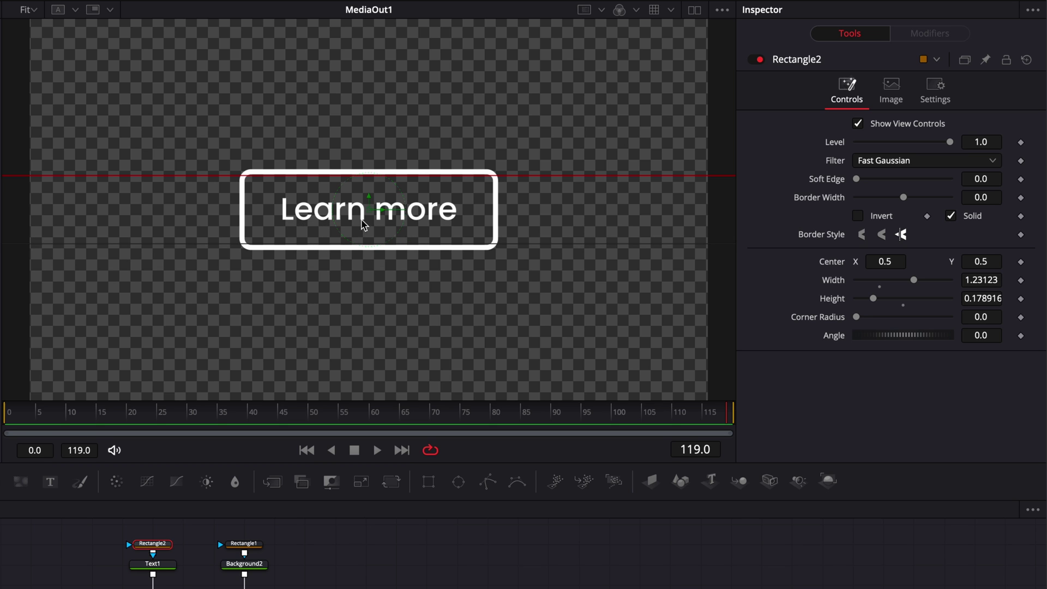
{"action": "mouse_move", "coordinate": [370, 202]}
{"action": "left_mouse_down"}
{"action": "mouse_move", "coordinate": [370, 154]}
{"action": "mouse_move", "coordinate": [366, 220]}
{"action": "mouse_move", "coordinate": [367, 201]}
{"action": "left_mouse_up"}
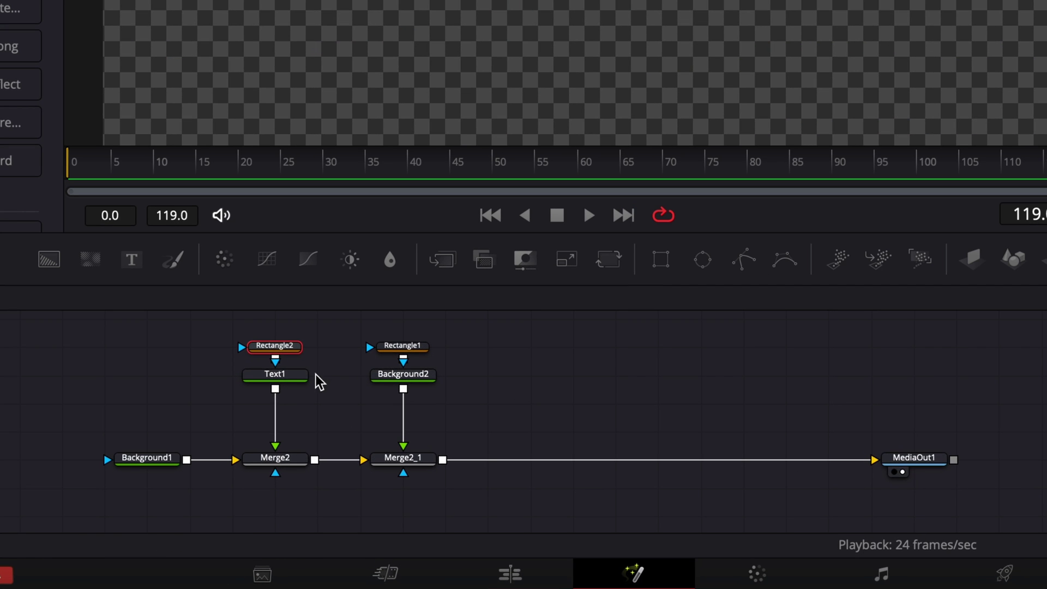
Apply a Follower modifier to Text1's 'Learn more' text from the Inspector text box.
{"action": "left_click", "coordinate": [297, 377]}
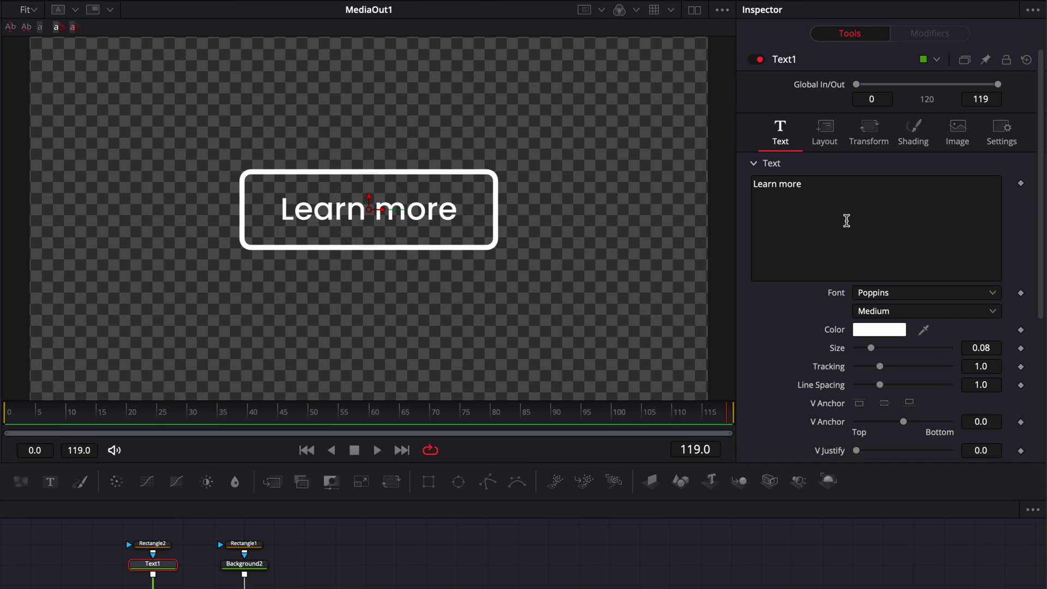
{"action": "left_click", "coordinate": [828, 139]}
{"action": "left_click", "coordinate": [779, 133]}
{"action": "right_click", "coordinate": [836, 203]}
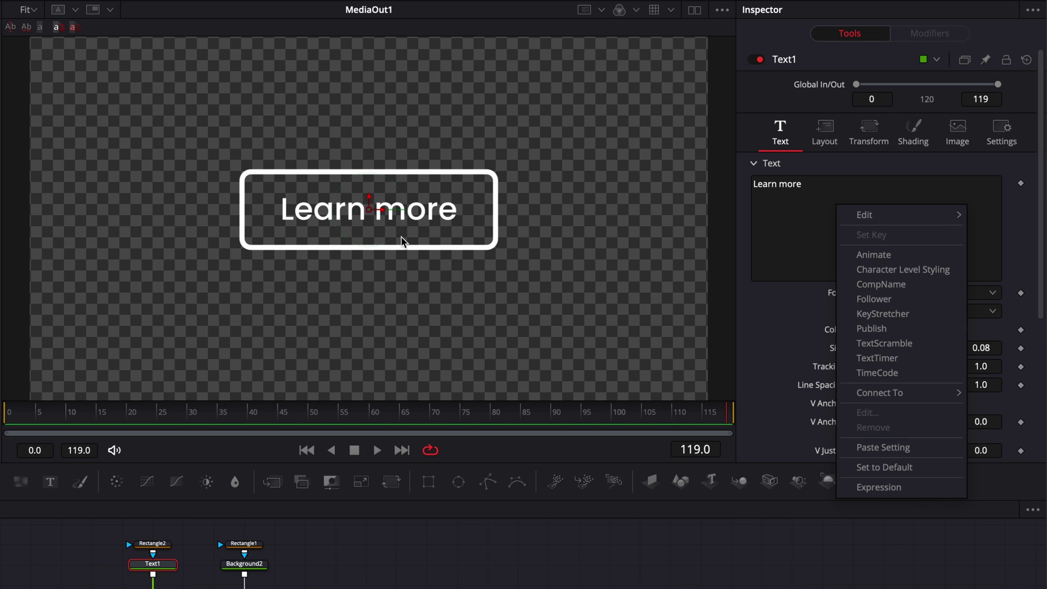
{"action": "left_click", "coordinate": [803, 239]}
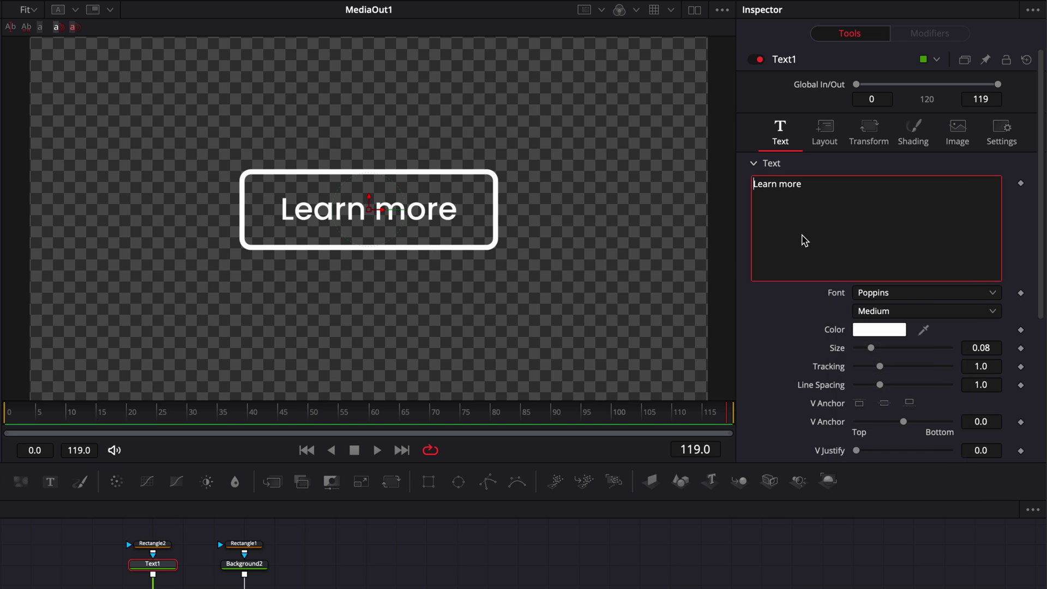
{"action": "right_click", "coordinate": [803, 240]}
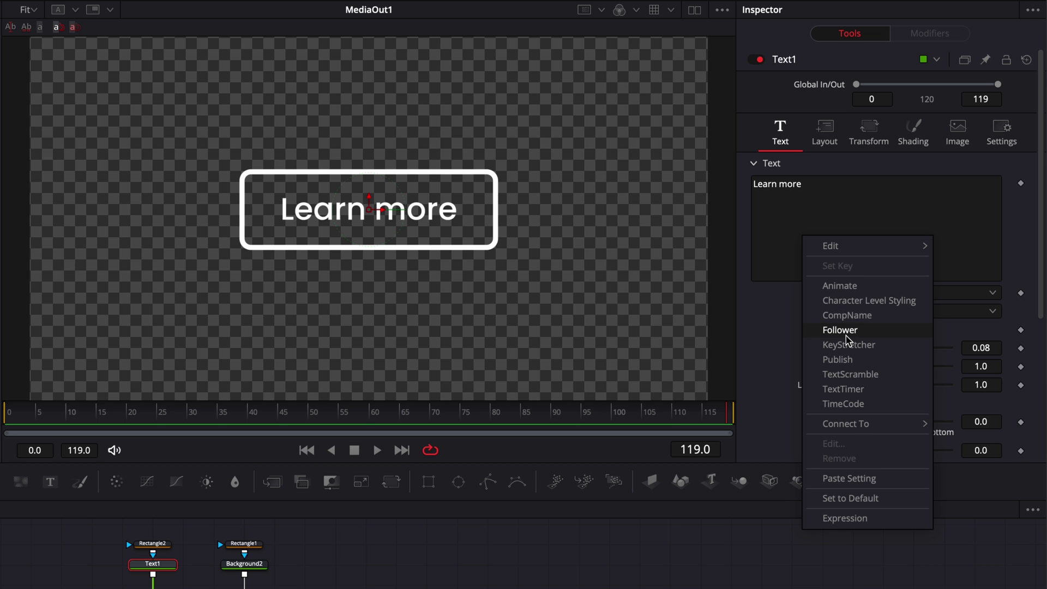
{"action": "left_click", "coordinate": [847, 334]}
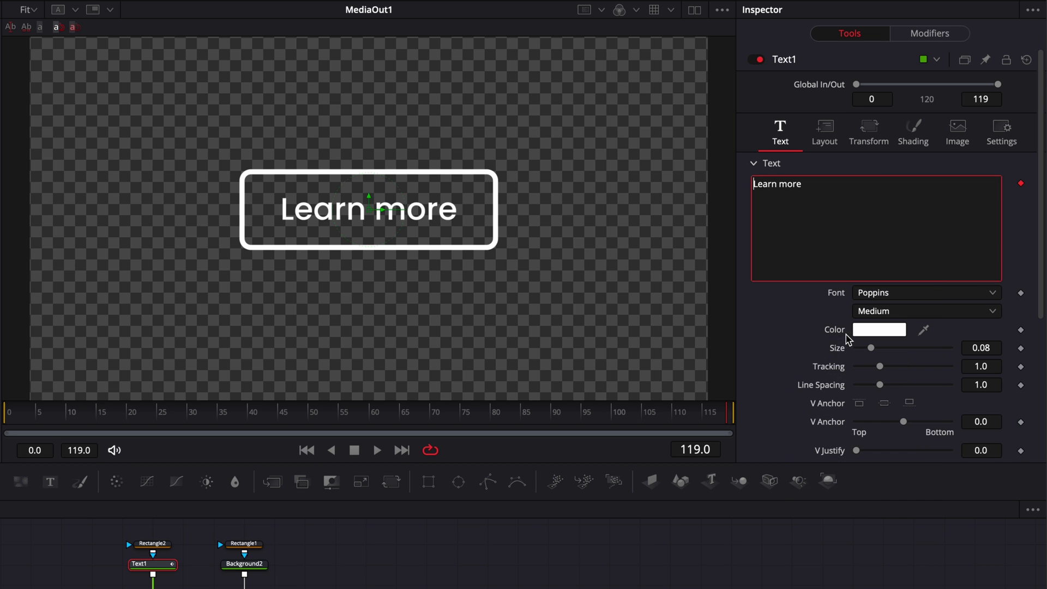
Set Follower1 Order to Right to Left, Delay Between First and Last Character, -10.
{"action": "left_click", "coordinate": [931, 34]}
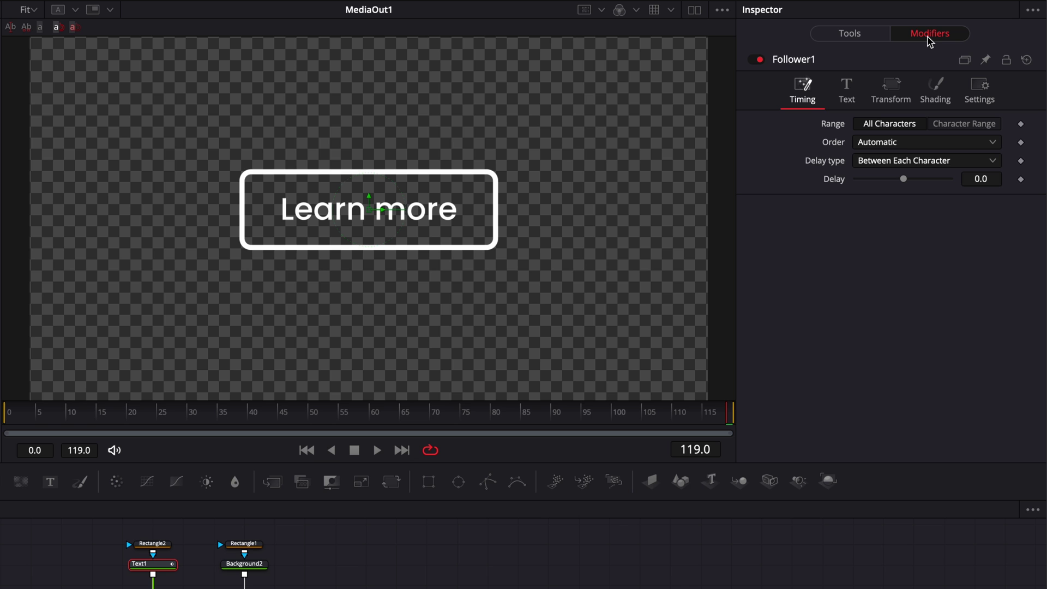
{"action": "left_click", "coordinate": [876, 149]}
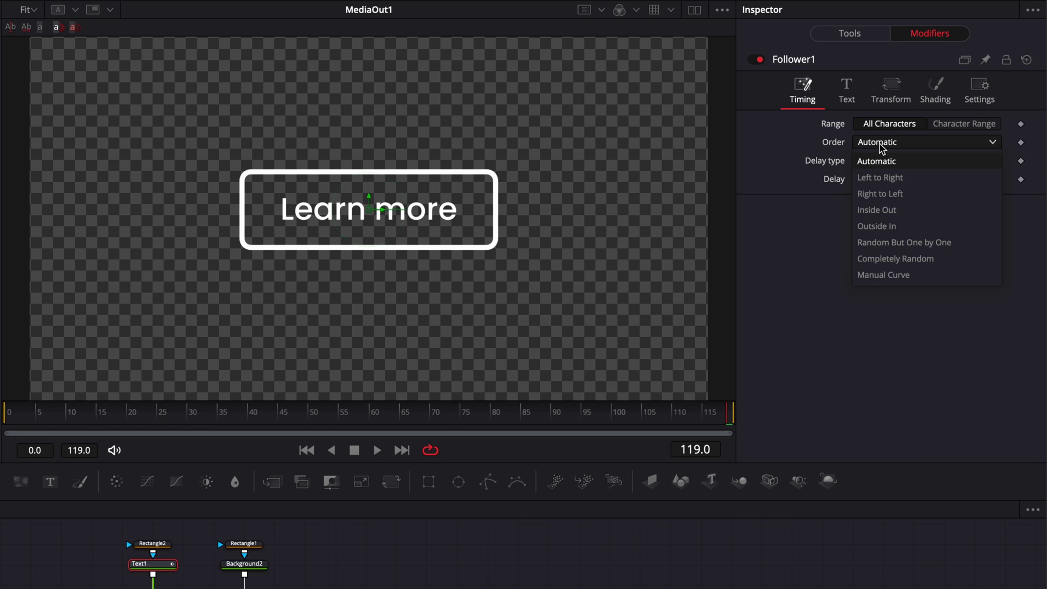
{"action": "left_click", "coordinate": [881, 194]}
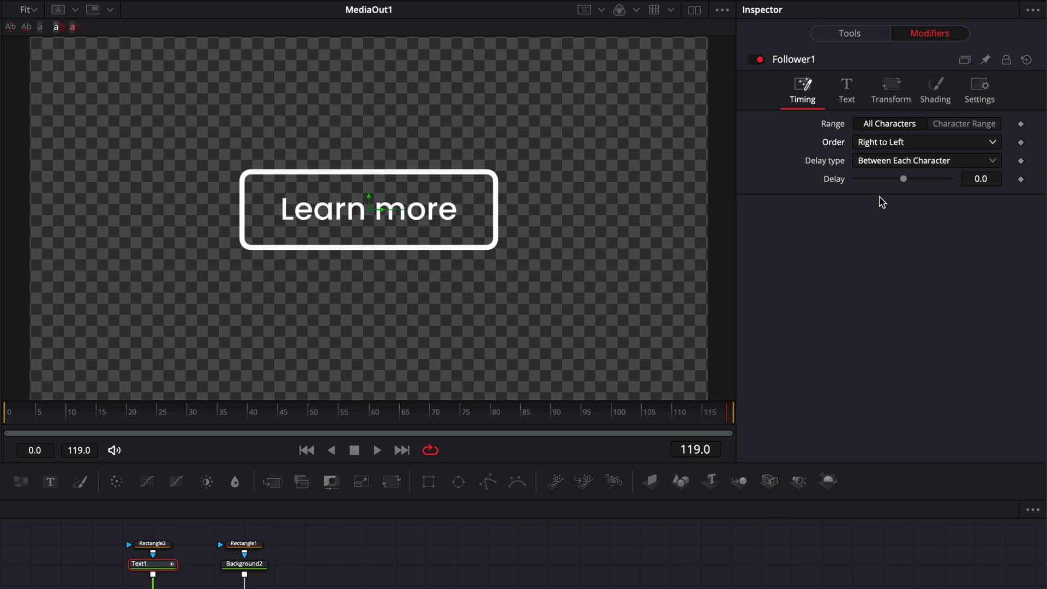
{"action": "left_click", "coordinate": [880, 163]}
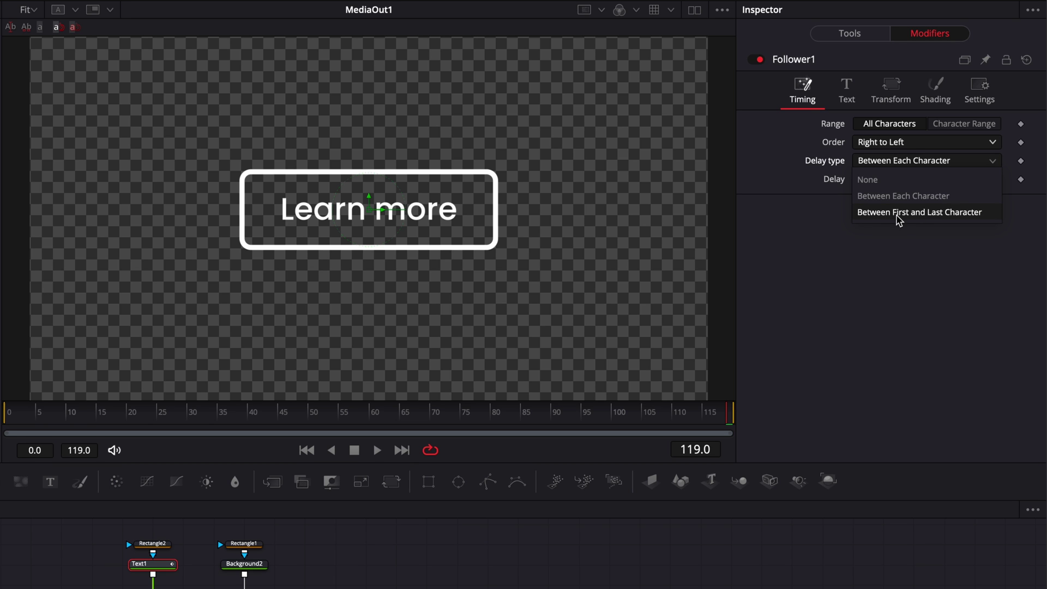
{"action": "left_click", "coordinate": [913, 218]}
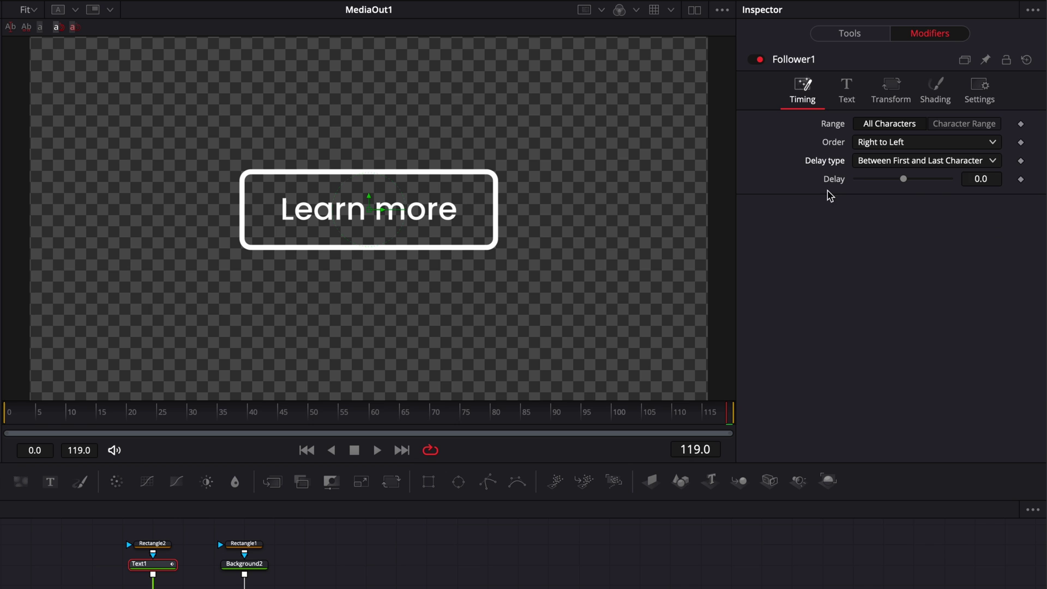
{"action": "left_click", "coordinate": [986, 179]}
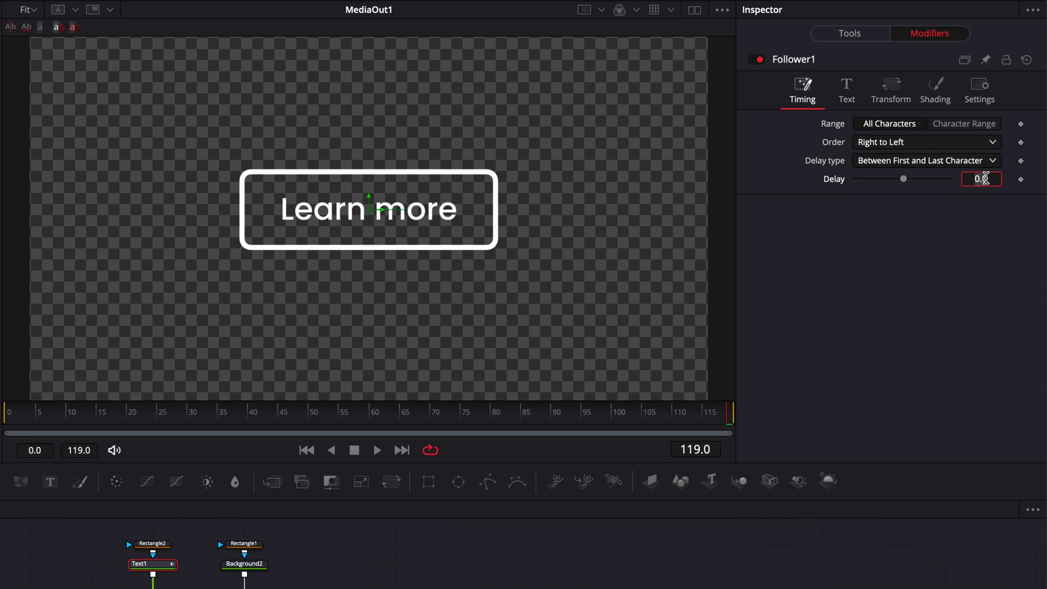
{"action": "type", "text": "-10"}
{"action": "key", "text": "Return"}
Drive Follower1's character position Offset with a Vector Result modifier.
{"action": "left_click", "coordinate": [943, 101]}
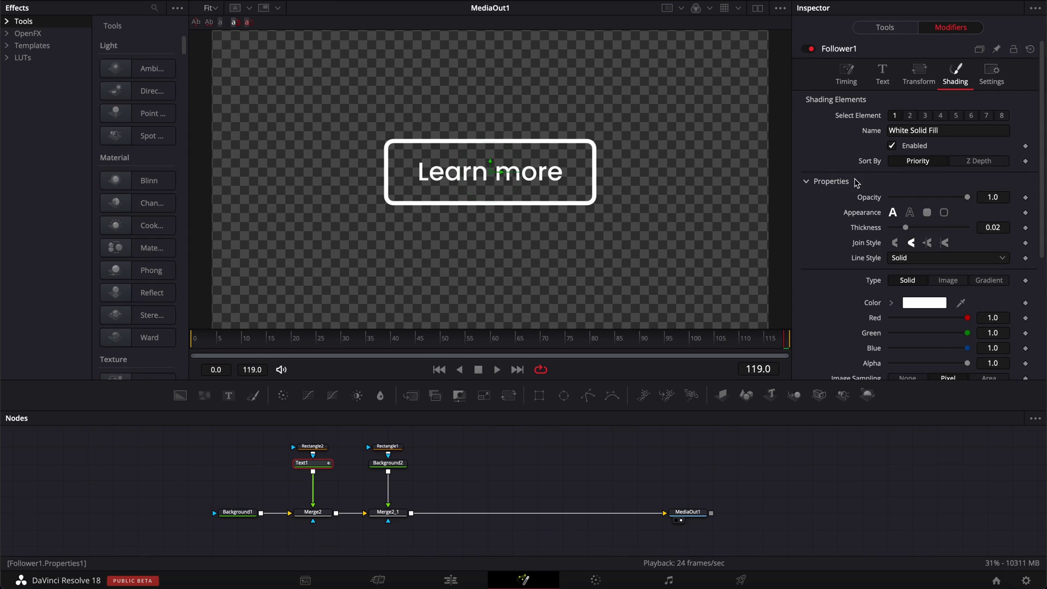
{"action": "scroll", "coordinate": [821, 213], "scroll_direction": "down", "scroll_amount": 5}
{"action": "left_click", "coordinate": [810, 319]}
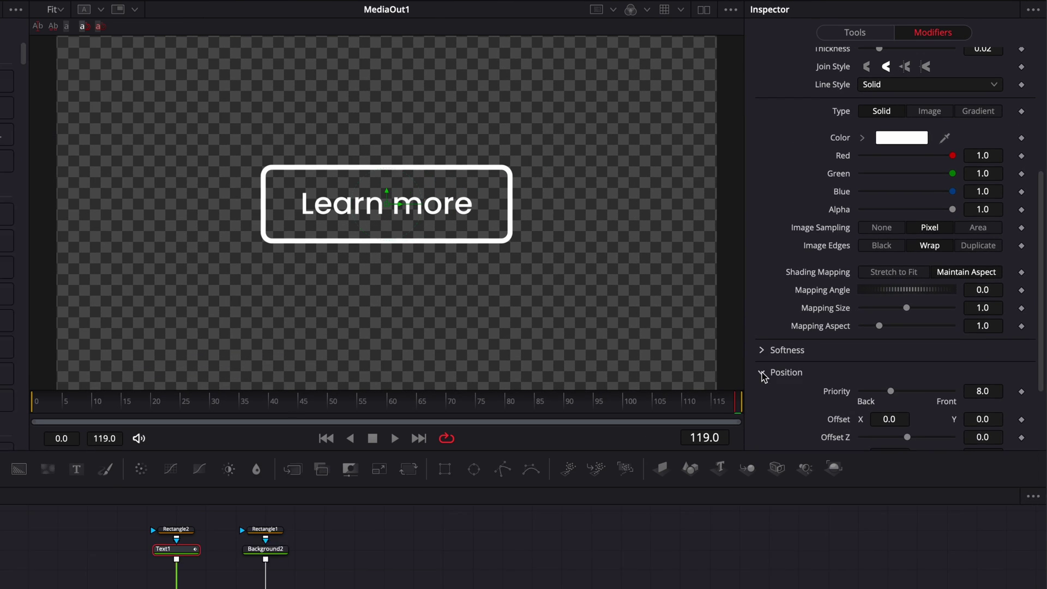
{"action": "scroll", "coordinate": [850, 321], "scroll_direction": "down", "scroll_amount": 2}
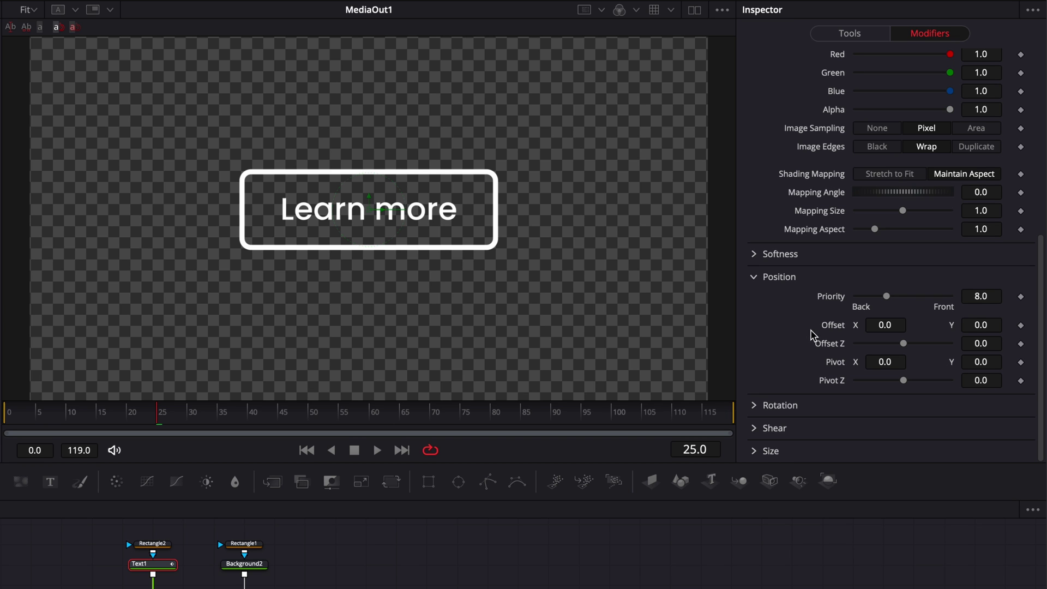
{"action": "right_click", "coordinate": [841, 330]}
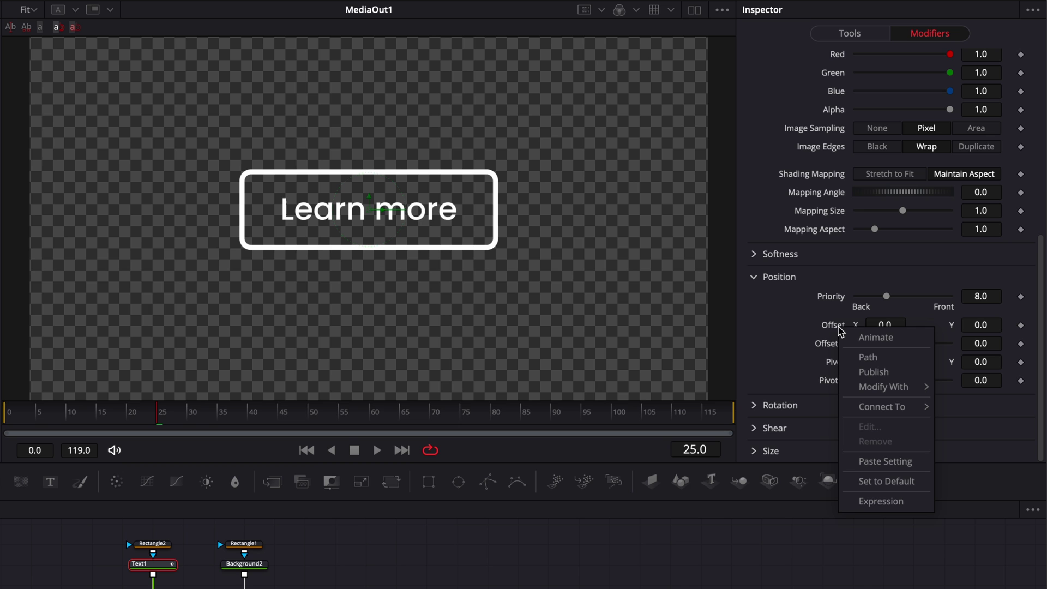
{"action": "mouse_move", "coordinate": [879, 394]}
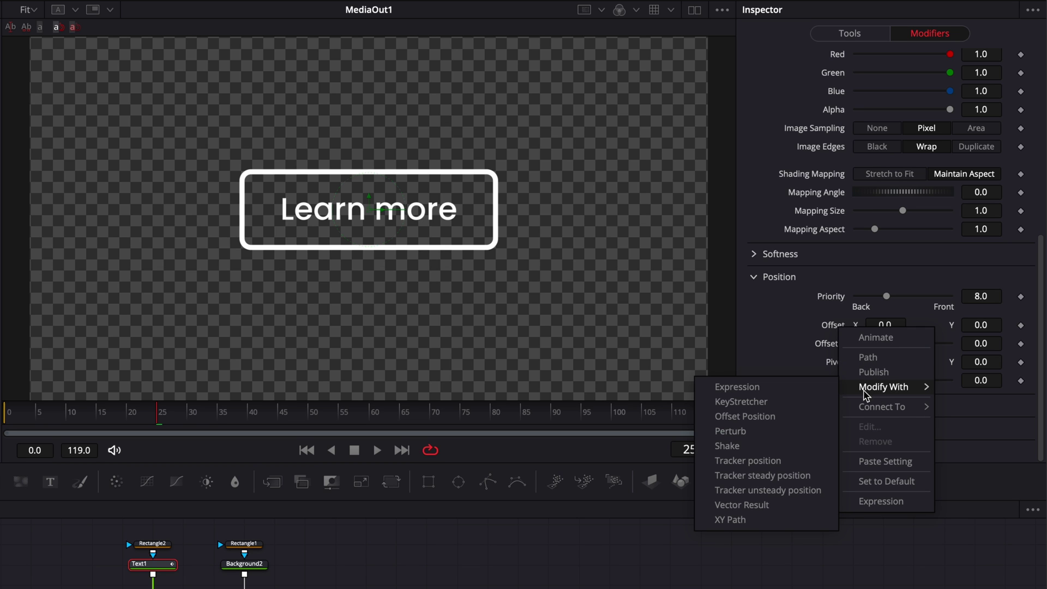
{"action": "left_click", "coordinate": [738, 387]}
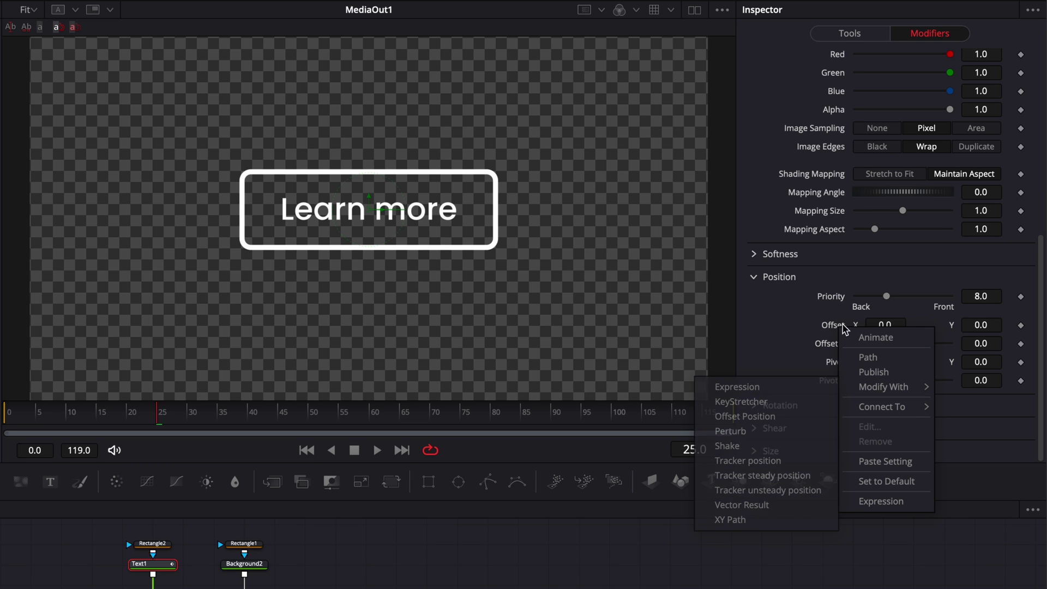
{"action": "right_click", "coordinate": [839, 330]}
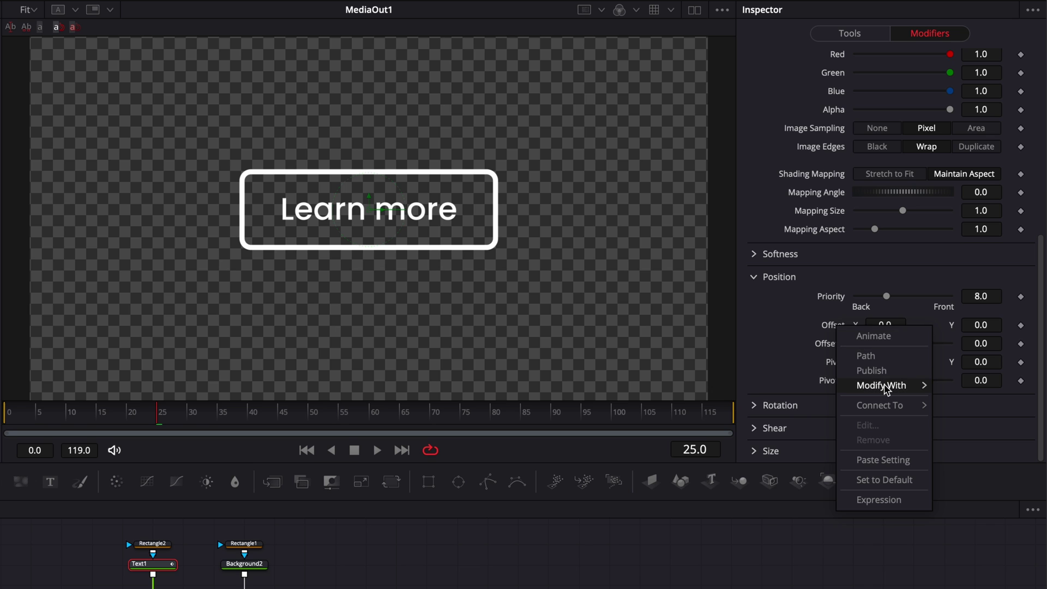
{"action": "mouse_move", "coordinate": [887, 391]}
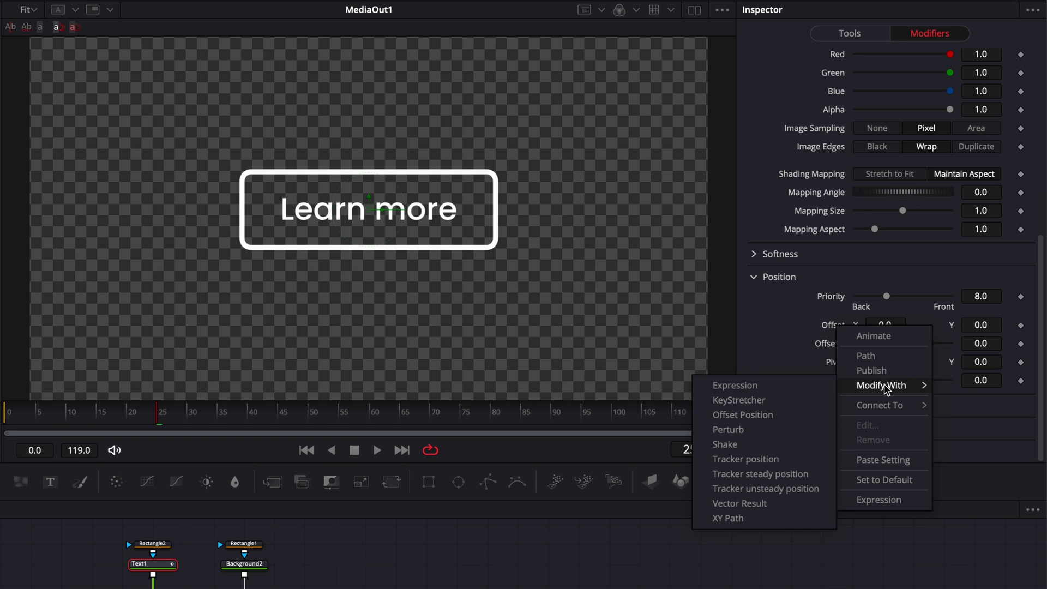
{"action": "left_click", "coordinate": [746, 504]}
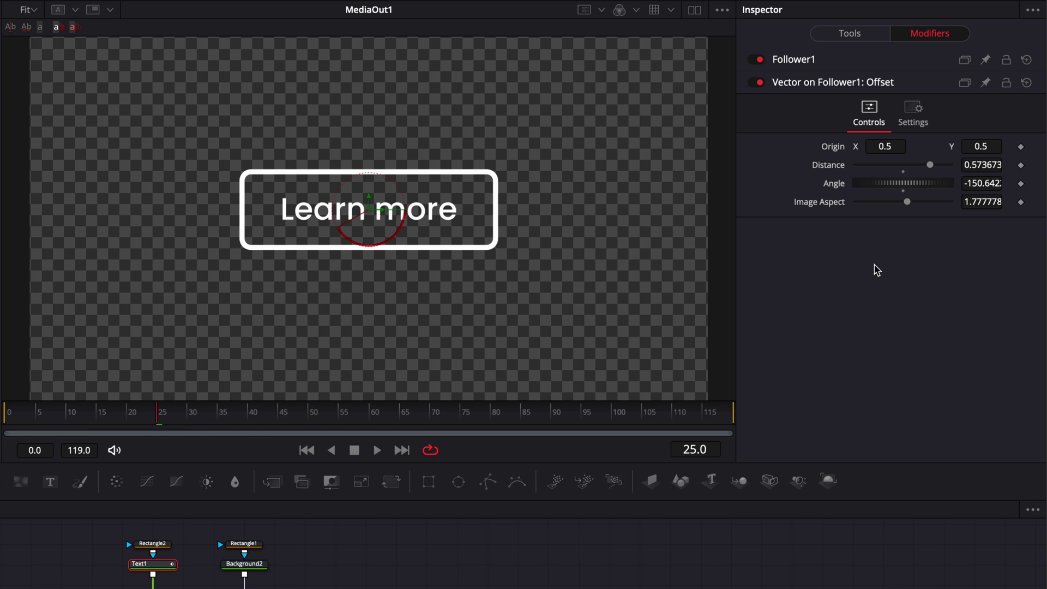
Keyframe the vector's Image Aspect at 1.78 on frame 25 and about 6.75 on frame 0.
{"action": "left_click", "coordinate": [1021, 203]}
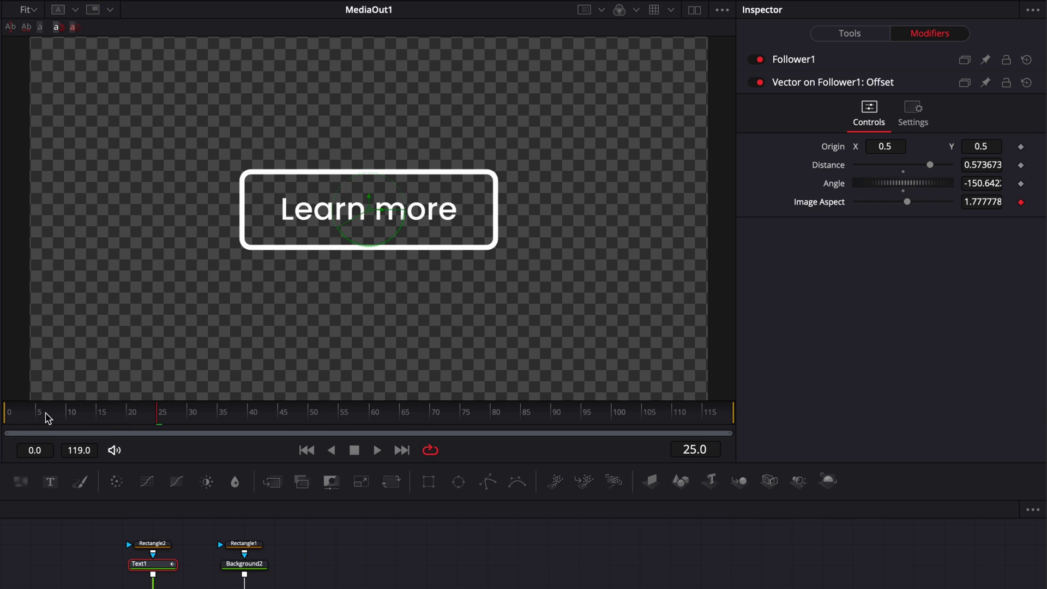
{"action": "left_click_drag", "start_coordinate": [48, 418], "coordinate": [8, 420]}
{"action": "mouse_move", "coordinate": [983, 203]}
{"action": "left_mouse_down"}
{"action": "mouse_move", "coordinate": [1029, 203]}
{"action": "mouse_move", "coordinate": [972, 202]}
{"action": "left_mouse_up"}
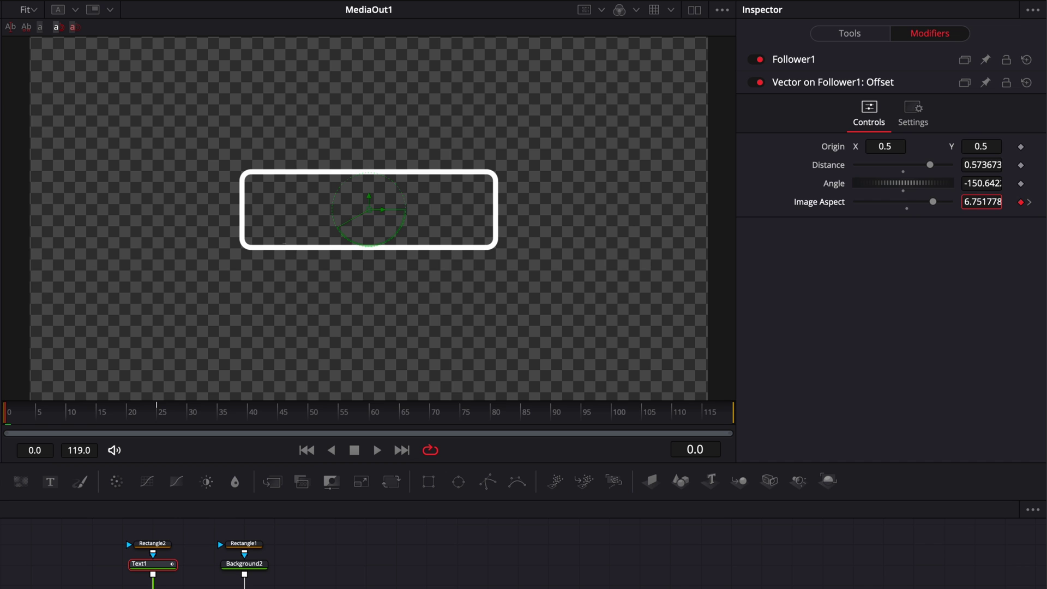
{"action": "left_click_drag", "start_coordinate": [971, 202], "coordinate": [972, 207]}
{"action": "left_click", "coordinate": [20, 414]}
{"action": "left_click", "coordinate": [8, 414]}
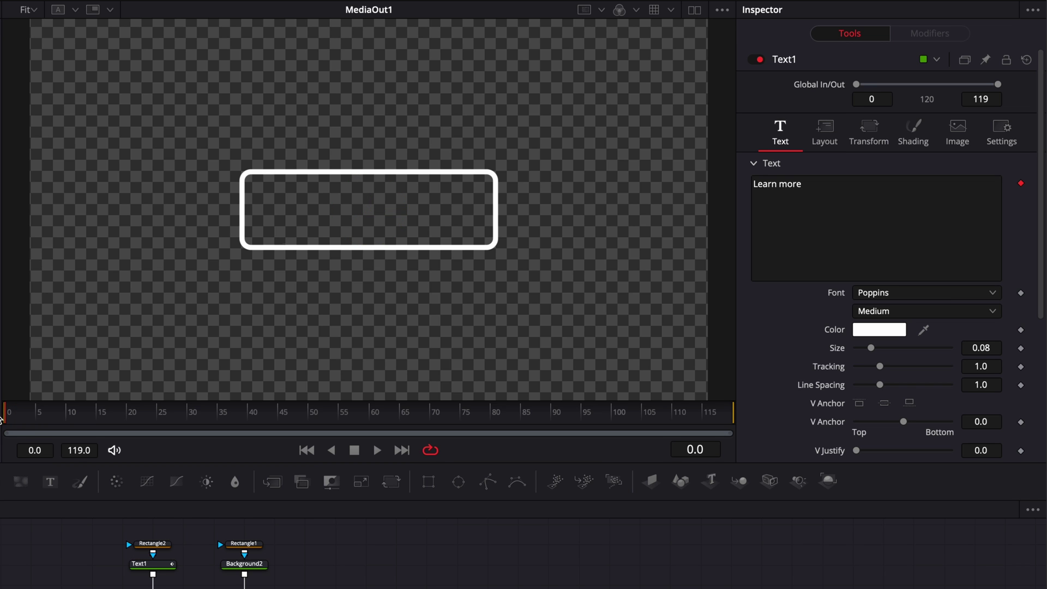
{"action": "key", "text": "space"}
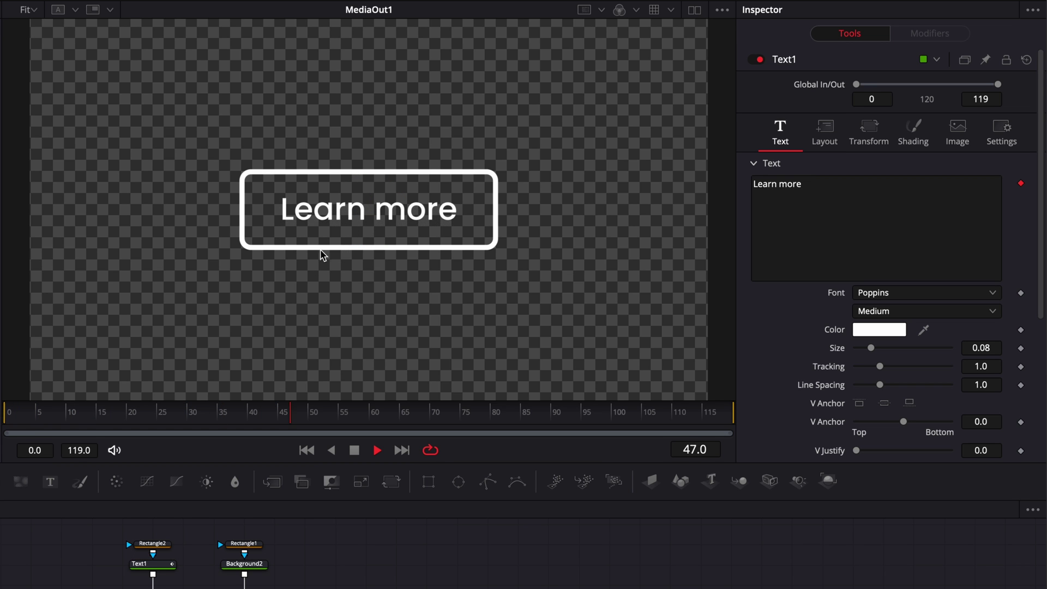
{"action": "key", "text": "space"}
{"action": "left_click", "coordinate": [8, 413]}
{"action": "key", "text": "space"}
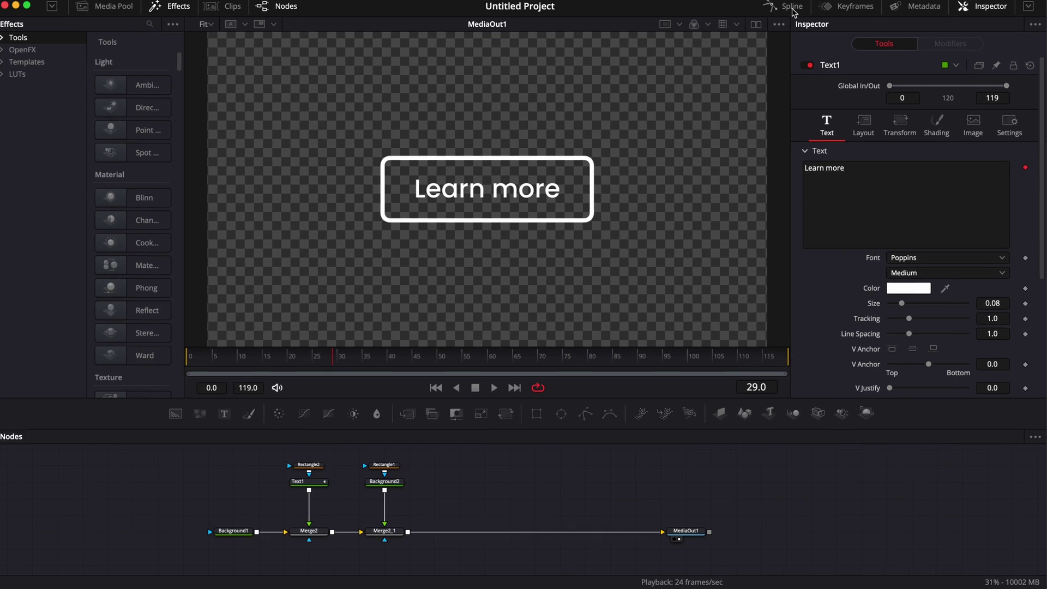
Show Text1's curves in the Spline panel, fit them, and select both Image Aspect keyframes.
{"action": "left_click", "coordinate": [793, 11]}
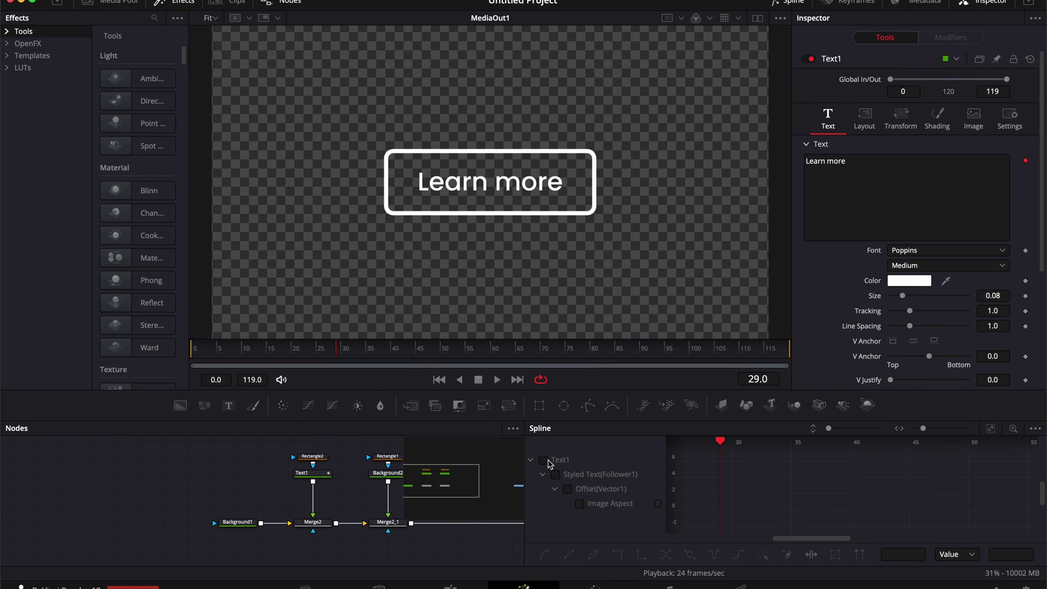
{"action": "left_click", "coordinate": [543, 469]}
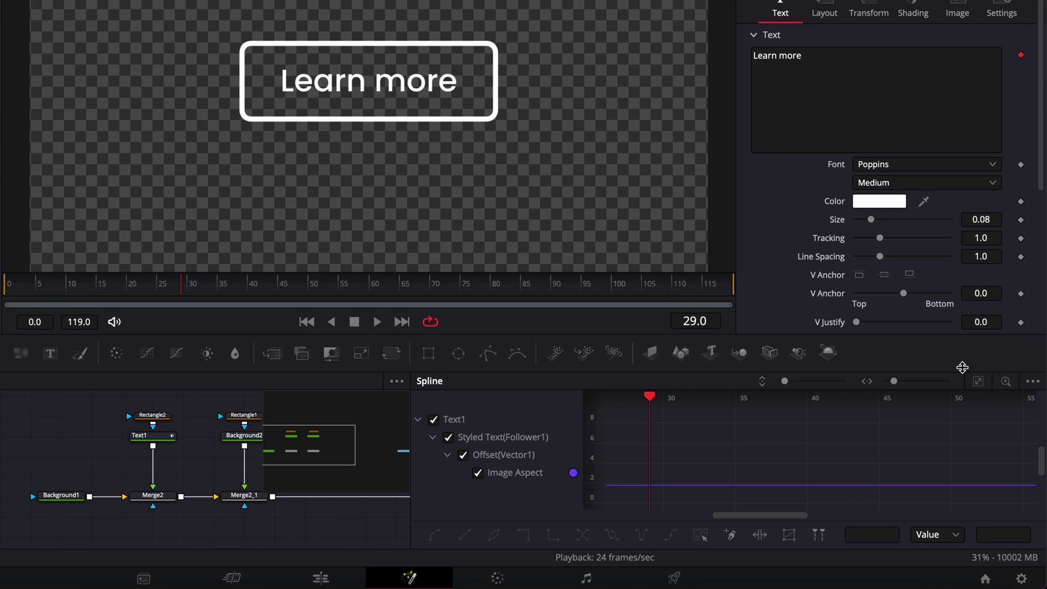
{"action": "left_click_drag", "start_coordinate": [962, 367], "coordinate": [968, 304]}
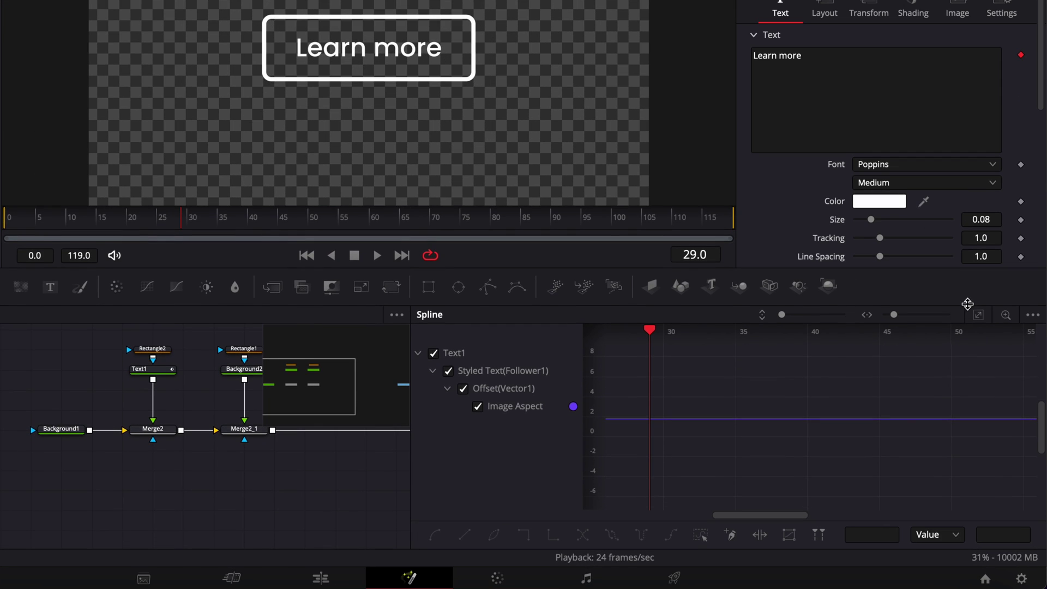
{"action": "left_click", "coordinate": [978, 320]}
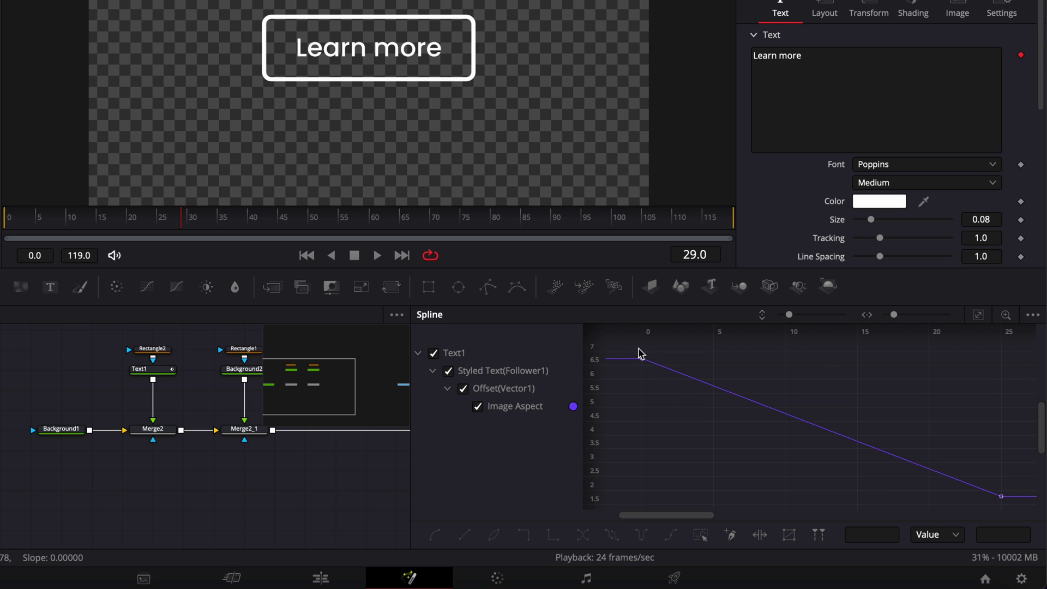
{"action": "left_click_drag", "start_coordinate": [638, 354], "coordinate": [1019, 512]}
Smooth the Image Aspect keyframes into an S-curve with Ease In 84.9 and preview the slide-in.
{"action": "key", "text": "s"}
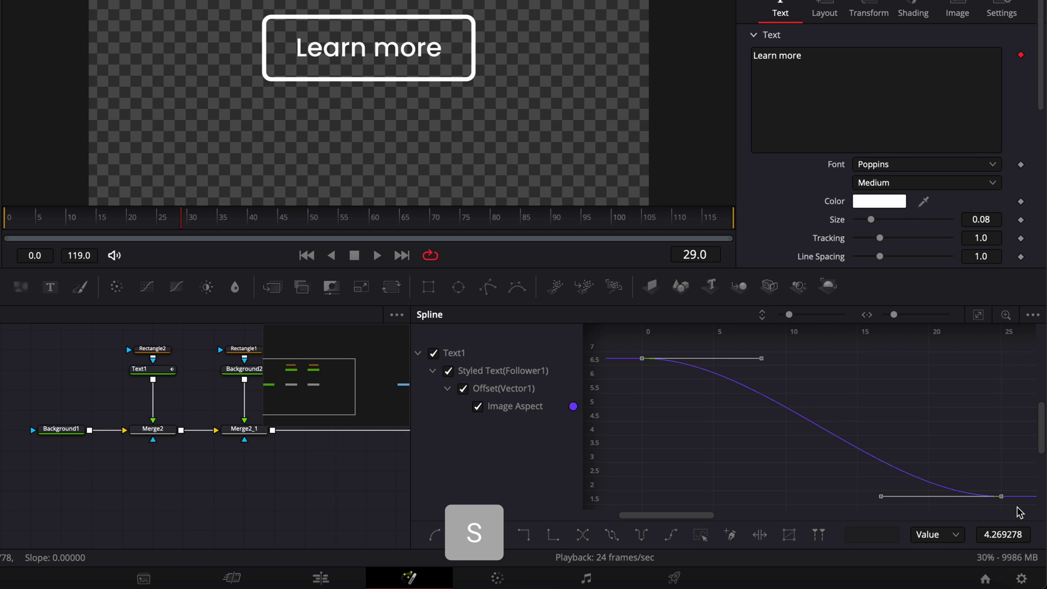
{"action": "key", "text": "Home"}
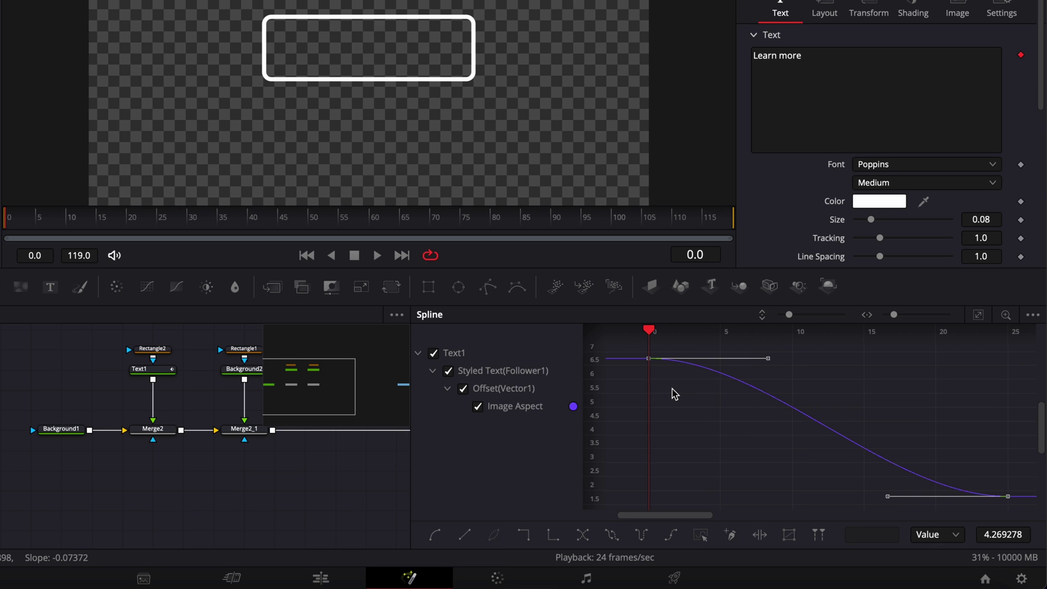
{"action": "key", "text": "t"}
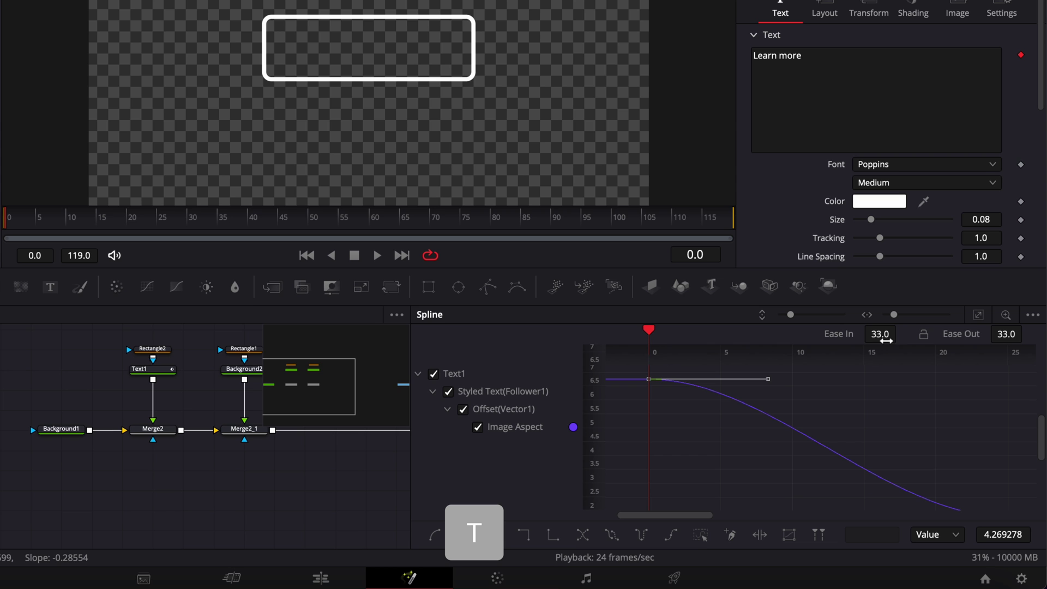
{"action": "left_click_drag", "start_coordinate": [879, 334], "coordinate": [901, 332]}
{"action": "key", "text": "space"}
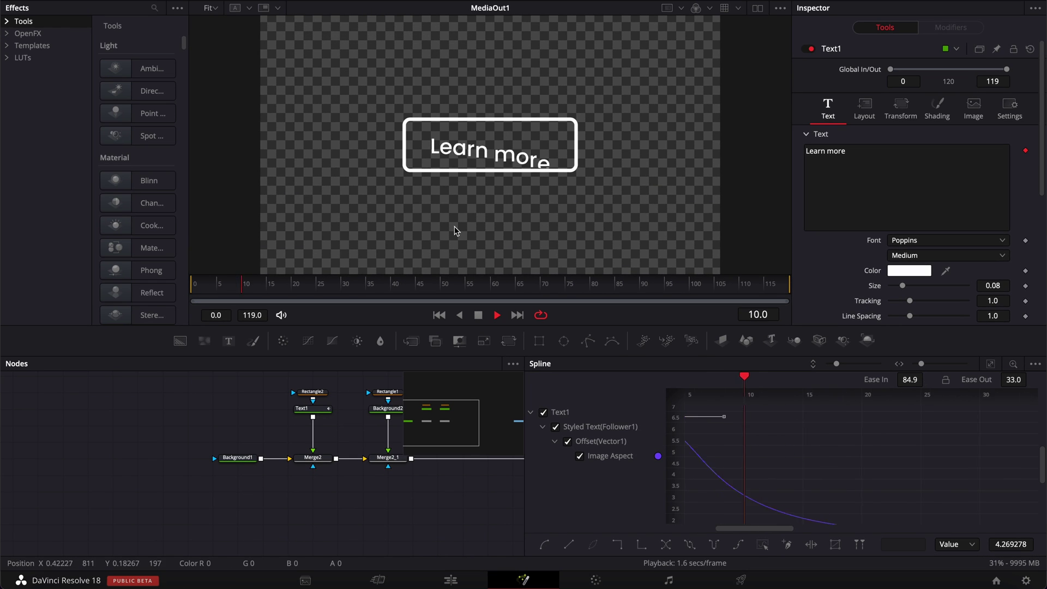
{"action": "key", "text": "space"}
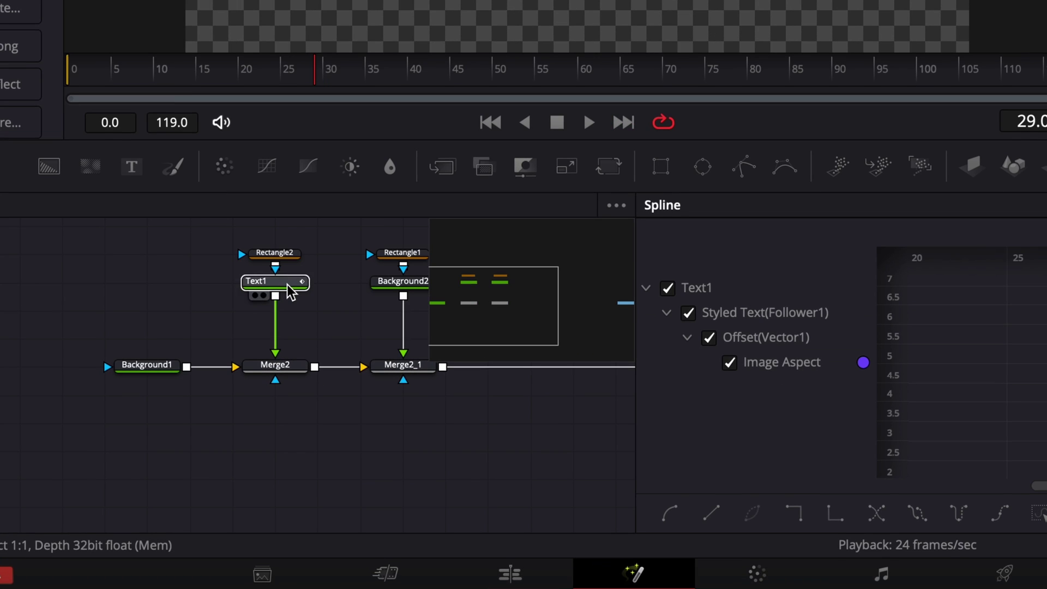
{"action": "left_click", "coordinate": [310, 409]}
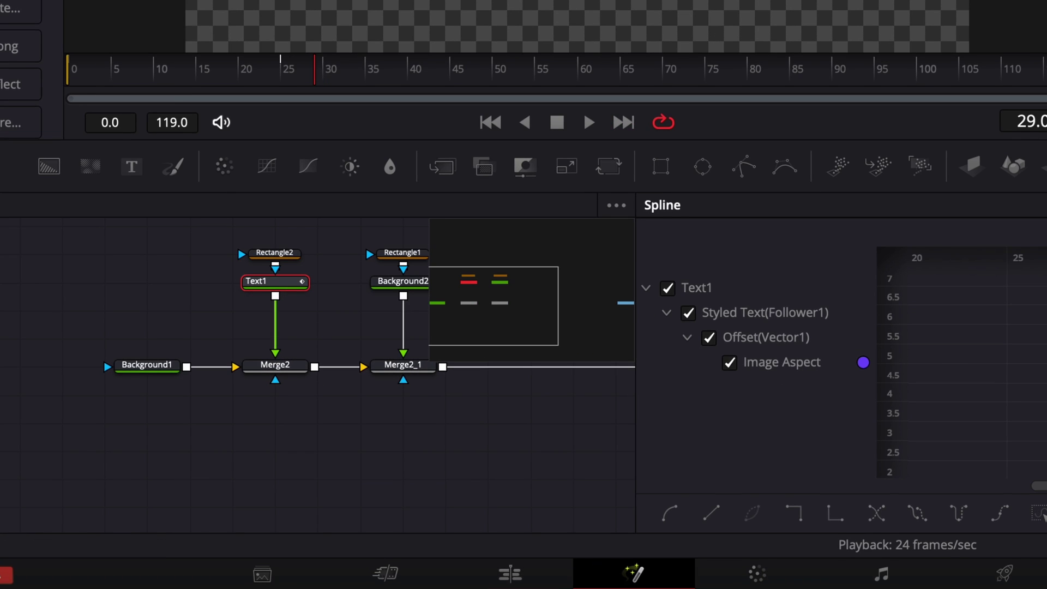
Keyframe Follower1's letter Opacity at 1.0 on frame 13 and 0.0 on frame 0, then preview the fade.
{"action": "left_click", "coordinate": [964, 33]}
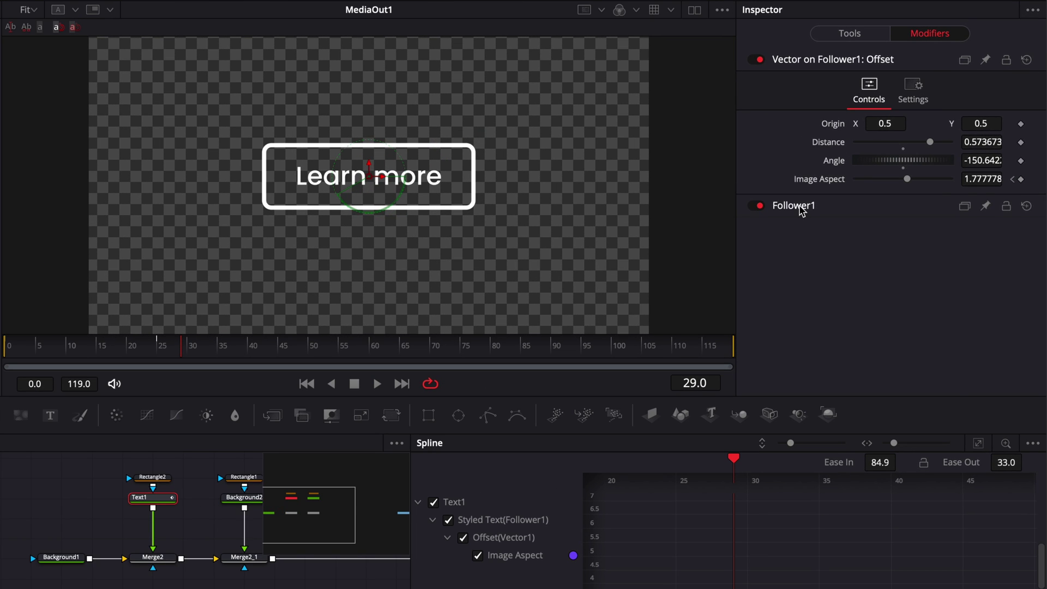
{"action": "left_click", "coordinate": [795, 206]}
{"action": "mouse_move", "coordinate": [83, 347]}
{"action": "left_mouse_down"}
{"action": "mouse_move", "coordinate": [72, 347]}
{"action": "mouse_move", "coordinate": [89, 349]}
{"action": "left_mouse_up"}
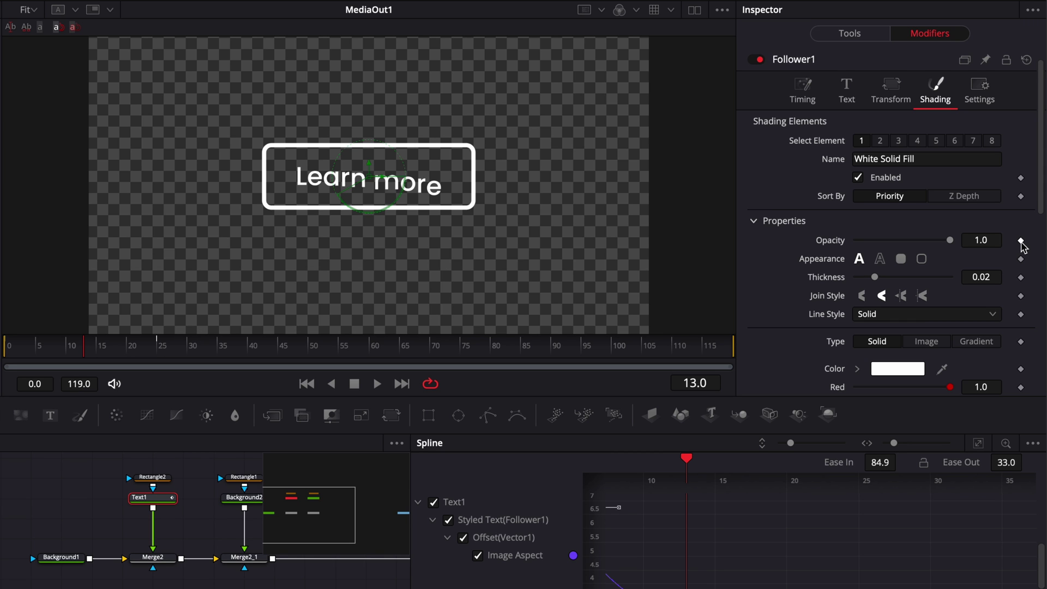
{"action": "left_click", "coordinate": [1021, 241]}
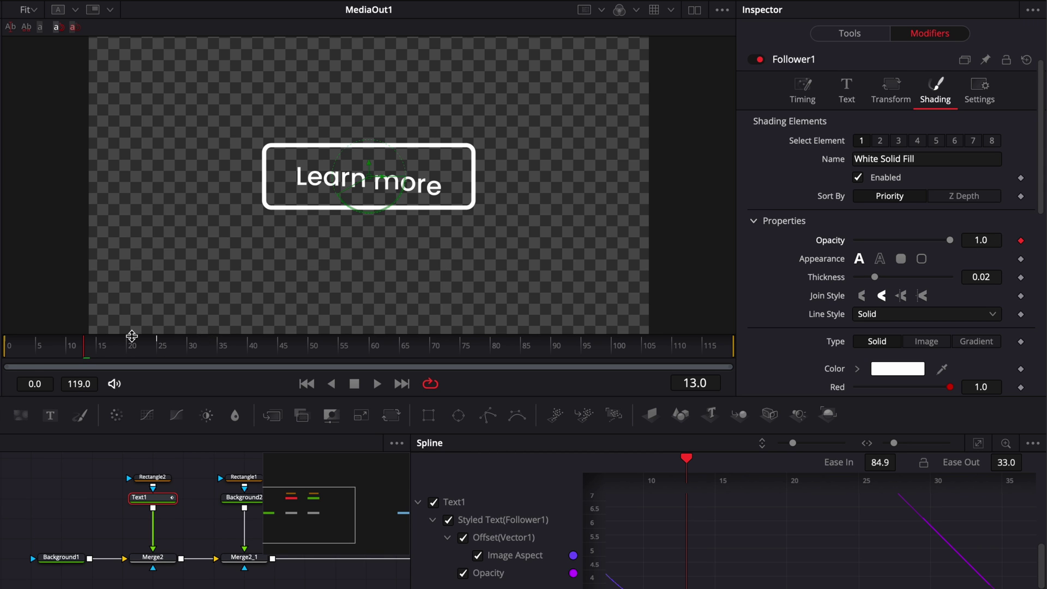
{"action": "mouse_move", "coordinate": [15, 361]}
{"action": "left_mouse_down"}
{"action": "mouse_move", "coordinate": [34, 354]}
{"action": "mouse_move", "coordinate": [4, 356]}
{"action": "left_mouse_up"}
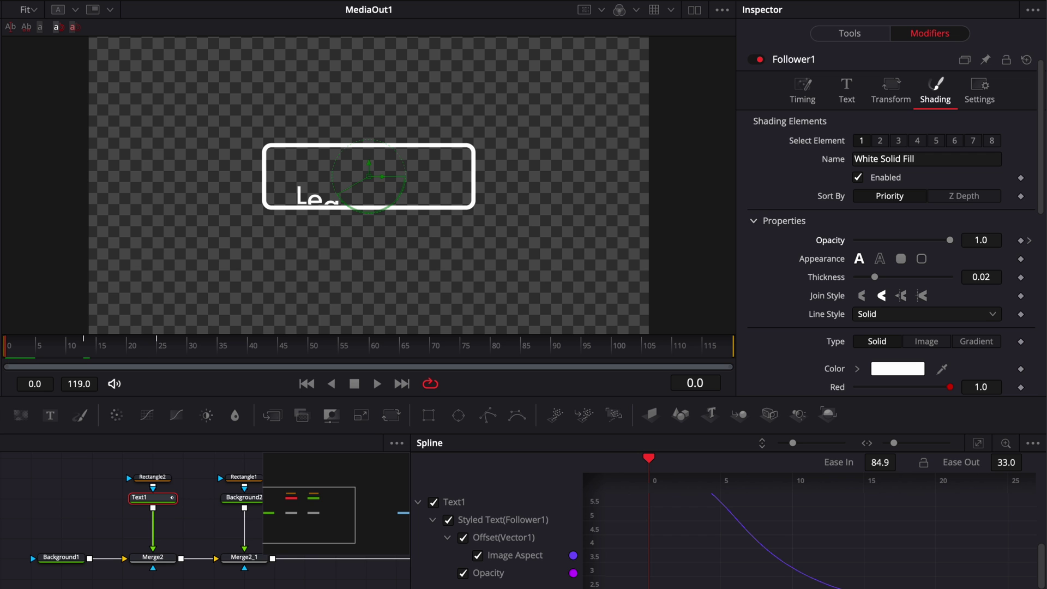
{"action": "left_click_drag", "start_coordinate": [948, 240], "coordinate": [810, 257]}
{"action": "left_click", "coordinate": [338, 208]}
{"action": "key", "text": "space"}
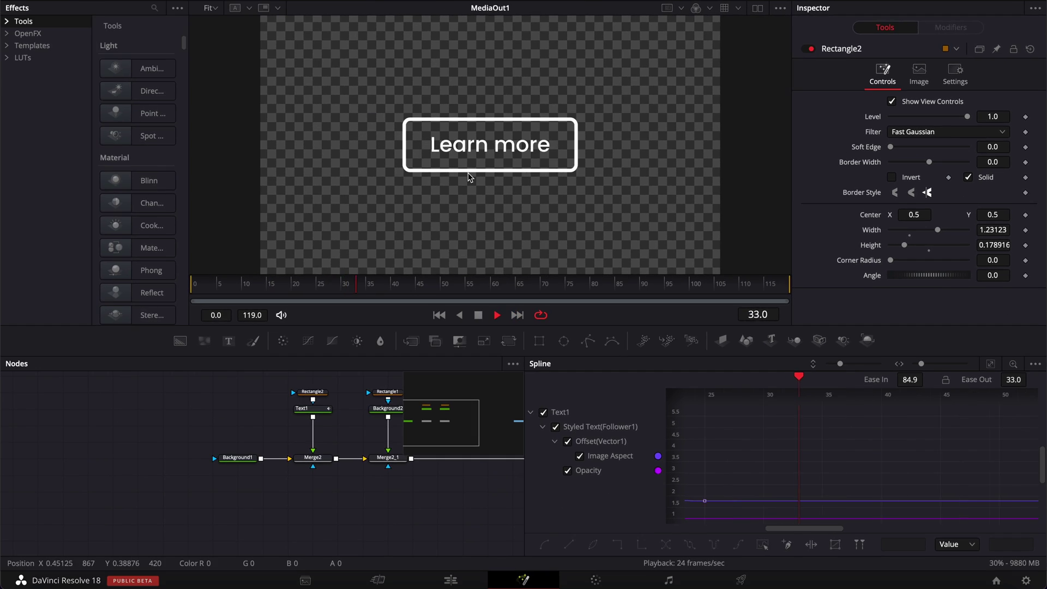
{"action": "key", "text": "space"}
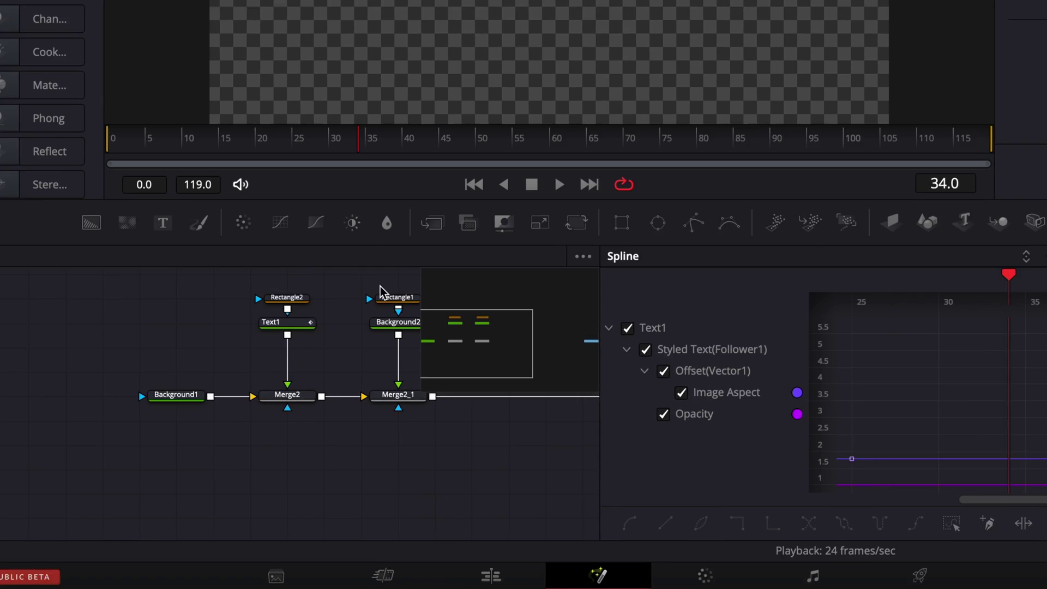
Keyframe Rectangle1's outline Length at 1.0 on frame 25 and 0.0 on frame 0.
{"action": "left_click", "coordinate": [272, 253]}
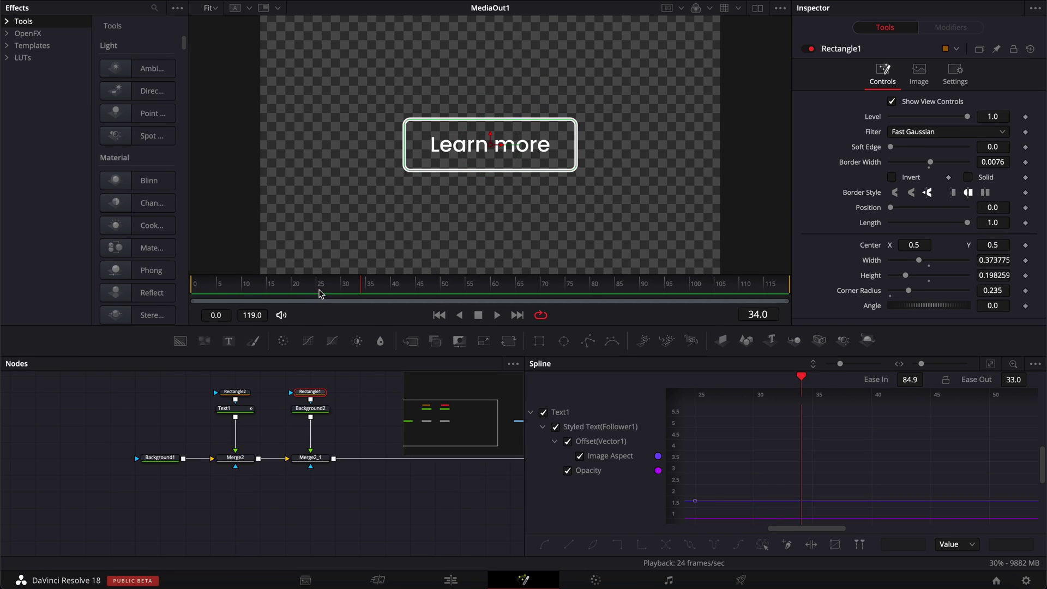
{"action": "left_click", "coordinate": [287, 73]}
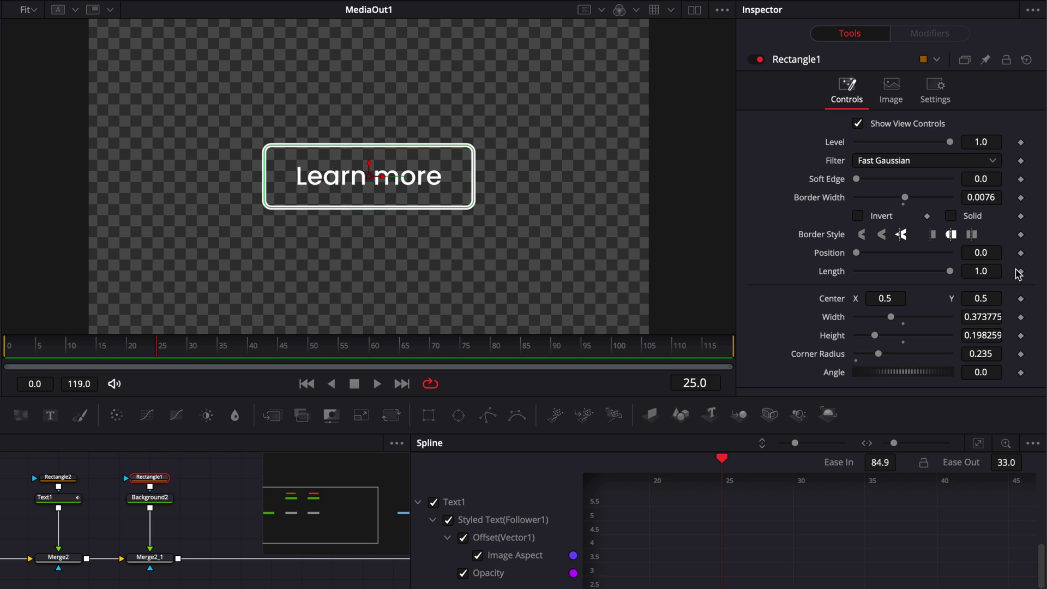
{"action": "left_click", "coordinate": [1021, 271]}
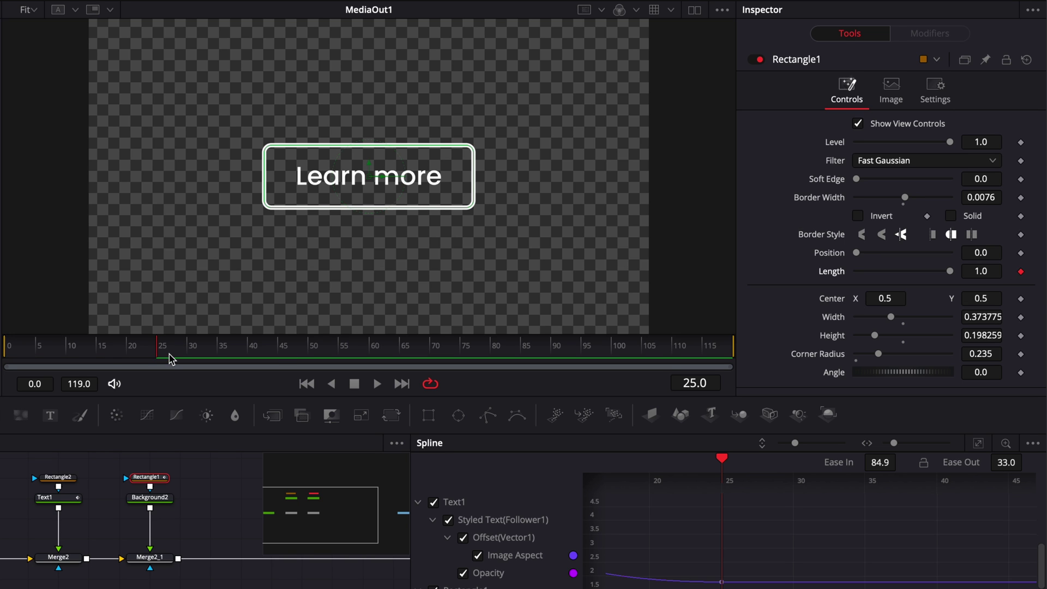
{"action": "left_click_drag", "start_coordinate": [169, 352], "coordinate": [9, 348]}
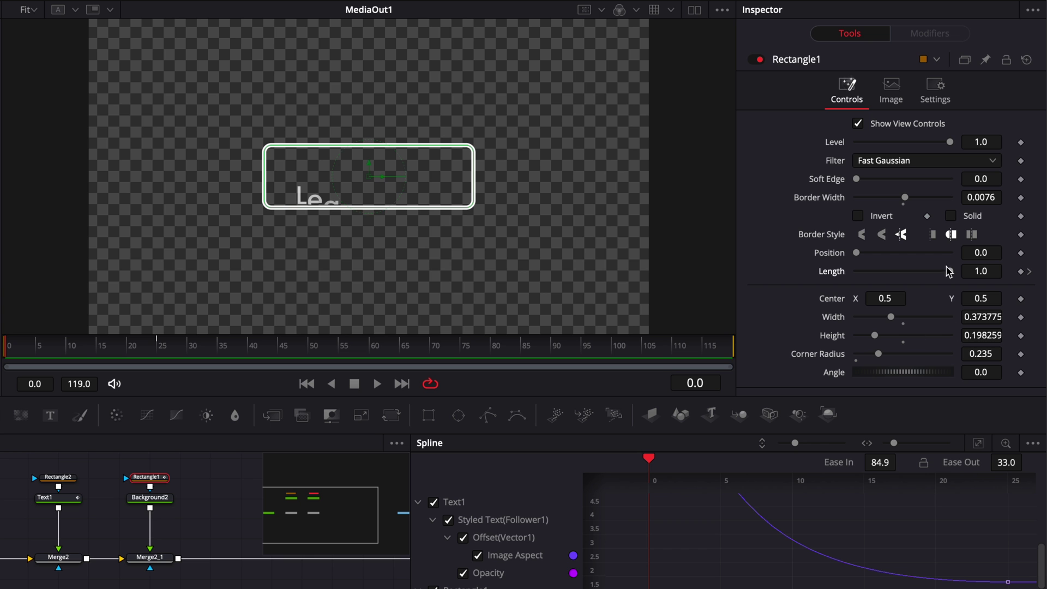
{"action": "left_click_drag", "start_coordinate": [951, 275], "coordinate": [833, 289]}
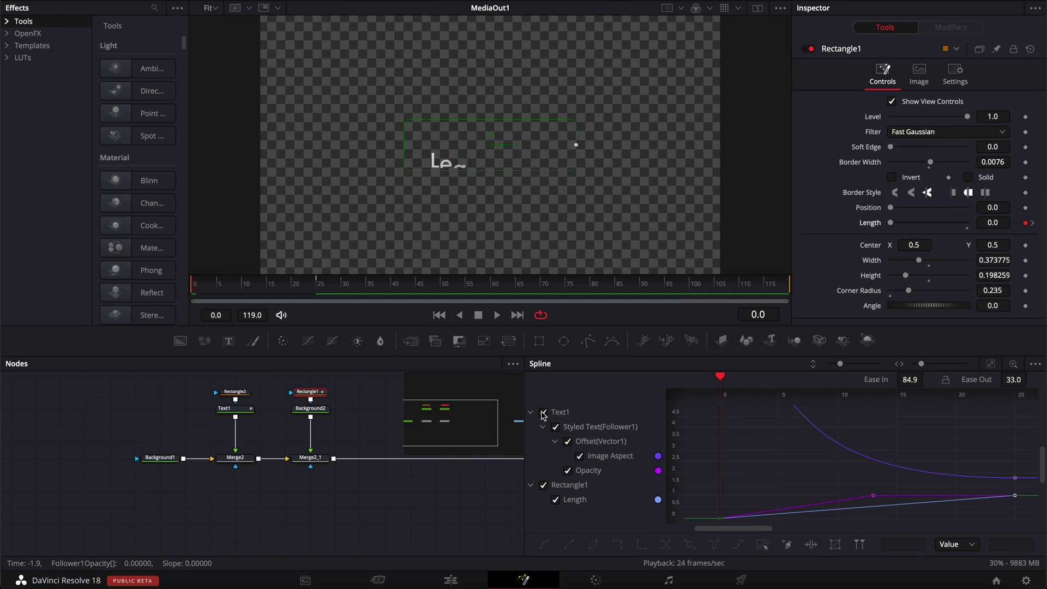
Smooth the Length keyframes into an S-curve with Ease In 85.2 and review the outline draw-on.
{"action": "left_click", "coordinate": [544, 413]}
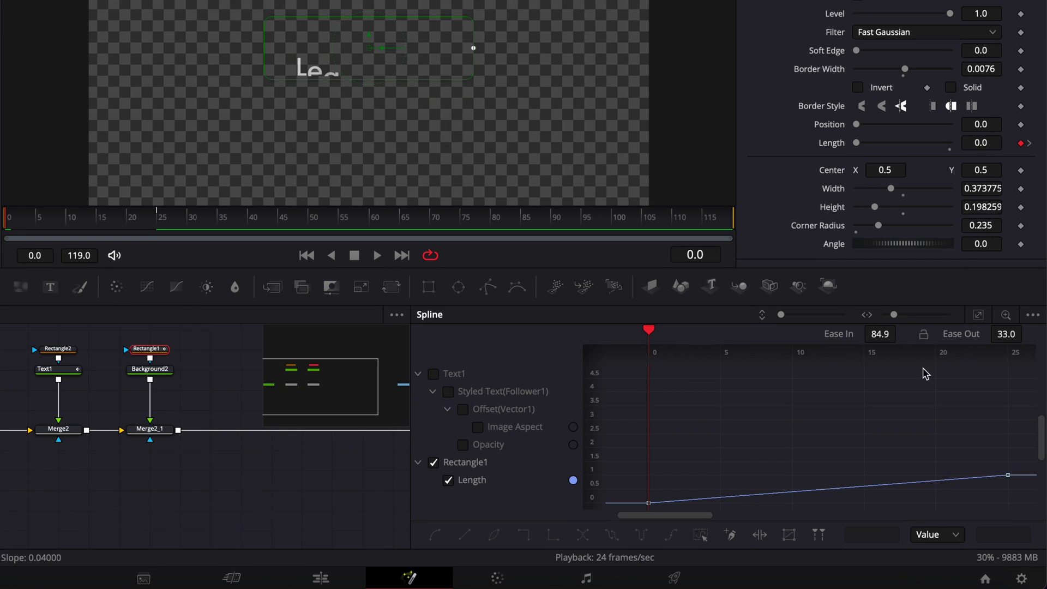
{"action": "left_click", "coordinate": [978, 315]}
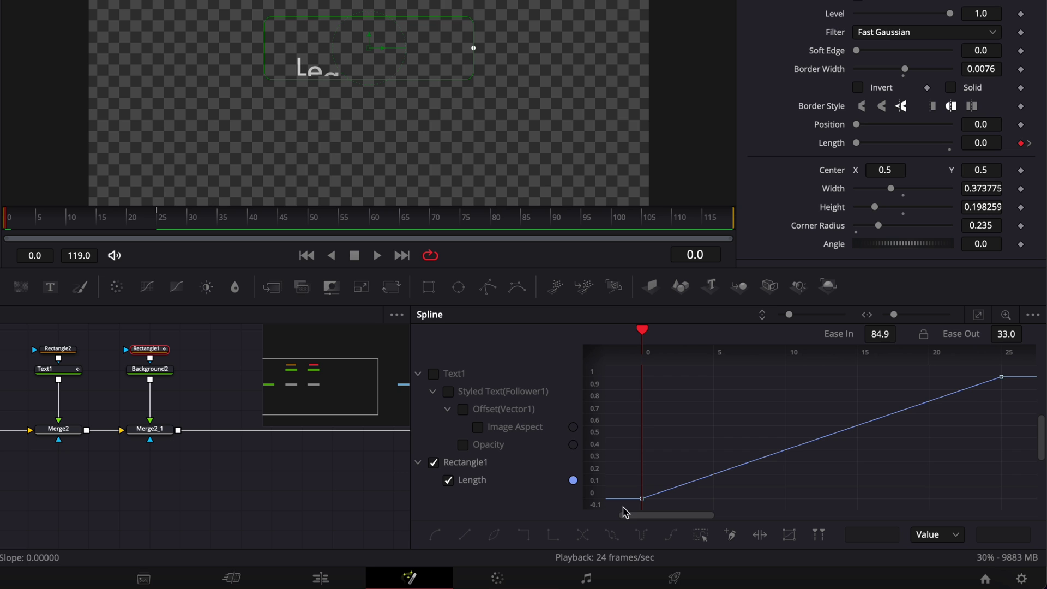
{"action": "left_click_drag", "start_coordinate": [625, 511], "coordinate": [1031, 369]}
{"action": "key", "text": "s"}
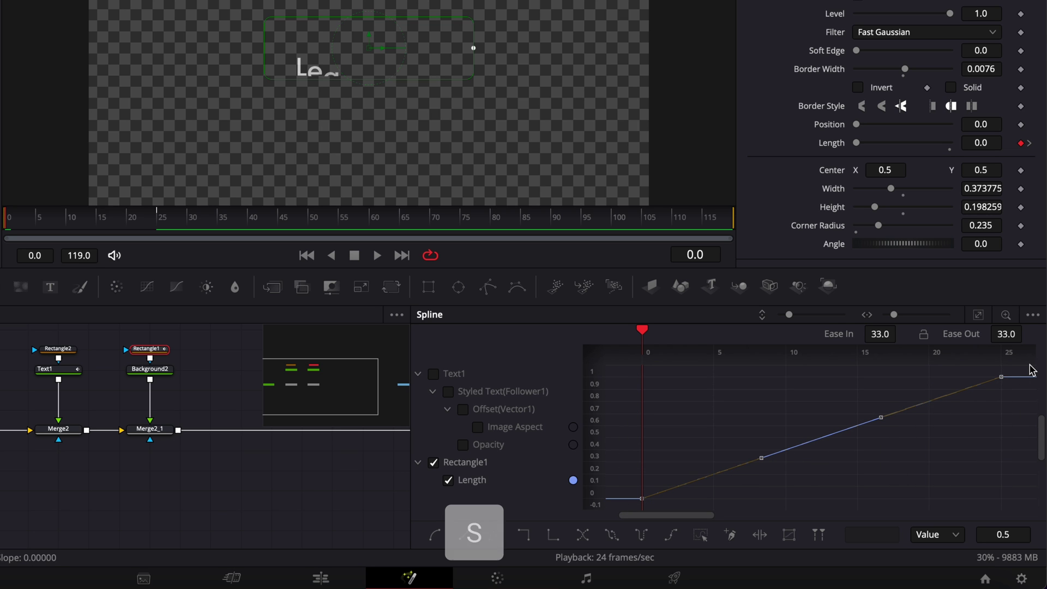
{"action": "left_click_drag", "start_coordinate": [883, 337], "coordinate": [905, 332]}
{"action": "key", "text": "space"}
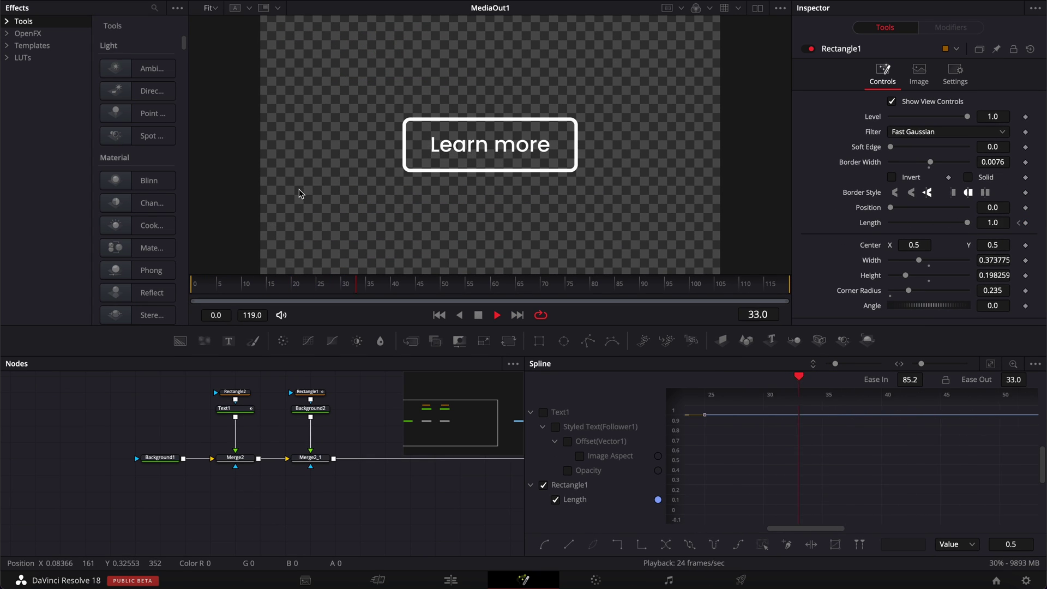
{"action": "left_click", "coordinate": [321, 290]}
{"action": "mouse_move", "coordinate": [321, 291]}
{"action": "left_mouse_down"}
{"action": "mouse_move", "coordinate": [274, 291]}
{"action": "mouse_move", "coordinate": [335, 289]}
{"action": "left_mouse_up"}
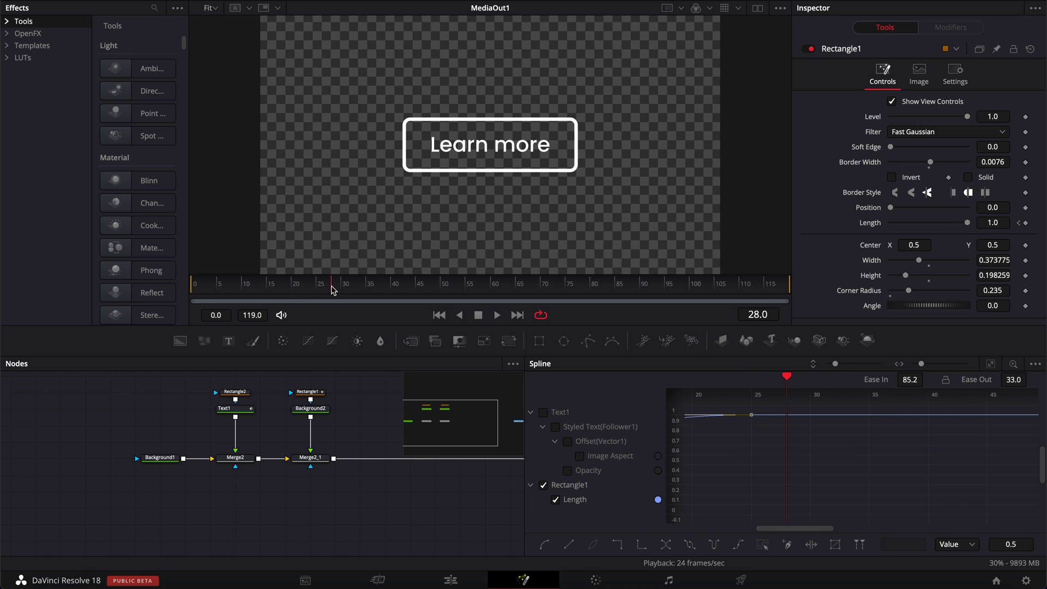
{"action": "scroll", "coordinate": [320, 442], "scroll_direction": "right", "scroll_amount": 5}
Insert a Transform node (searched as 'tran') after Merge2_1, feeding MediaOut1.
{"action": "left_click", "coordinate": [140, 462]}
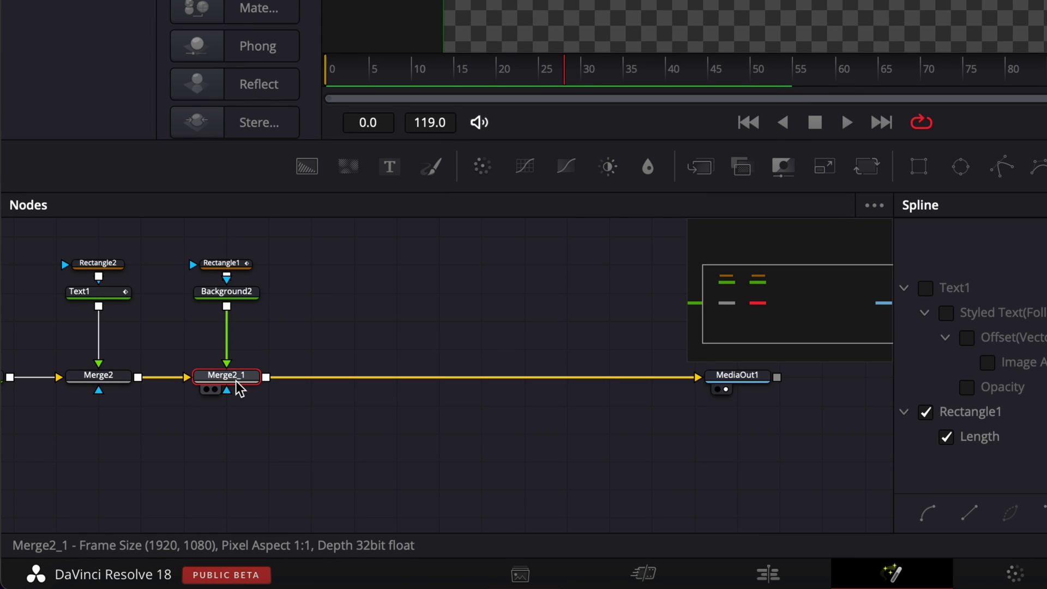
{"action": "mouse_move", "coordinate": [238, 391]}
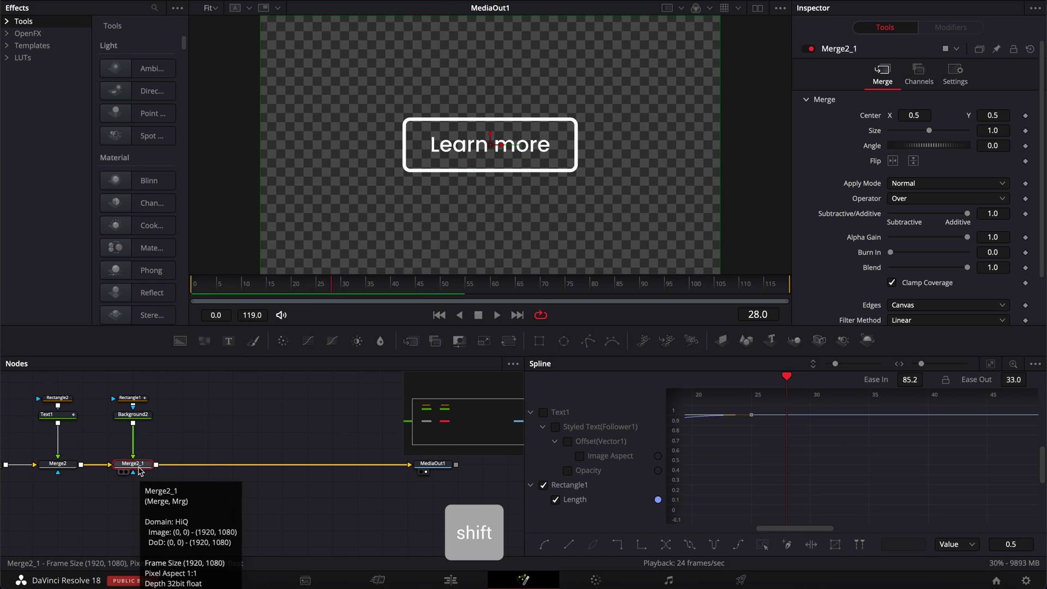
{"action": "key", "text": "shift+space"}
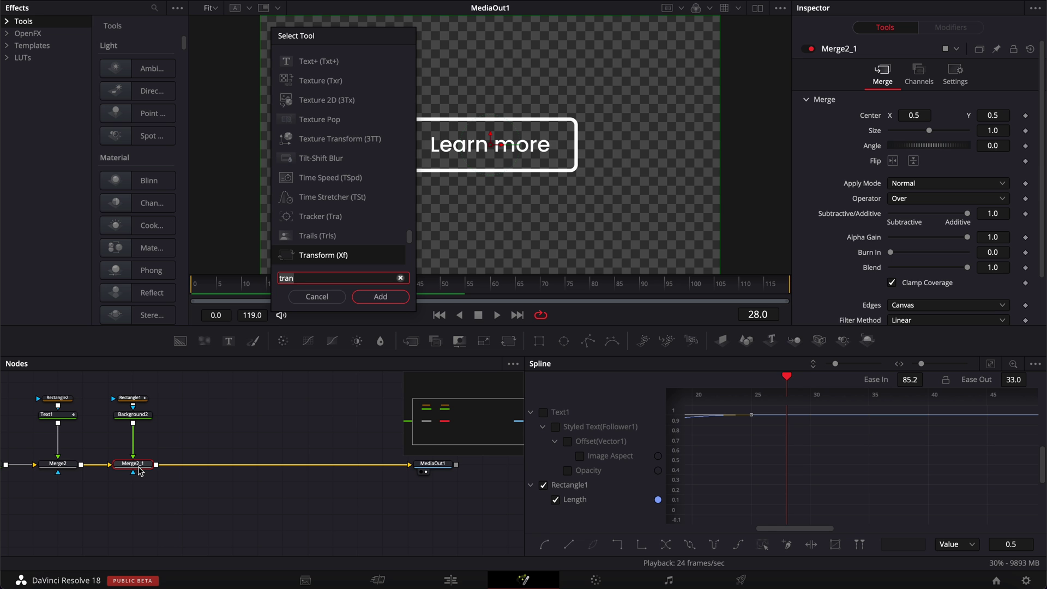
{"action": "type", "text": "tran"}
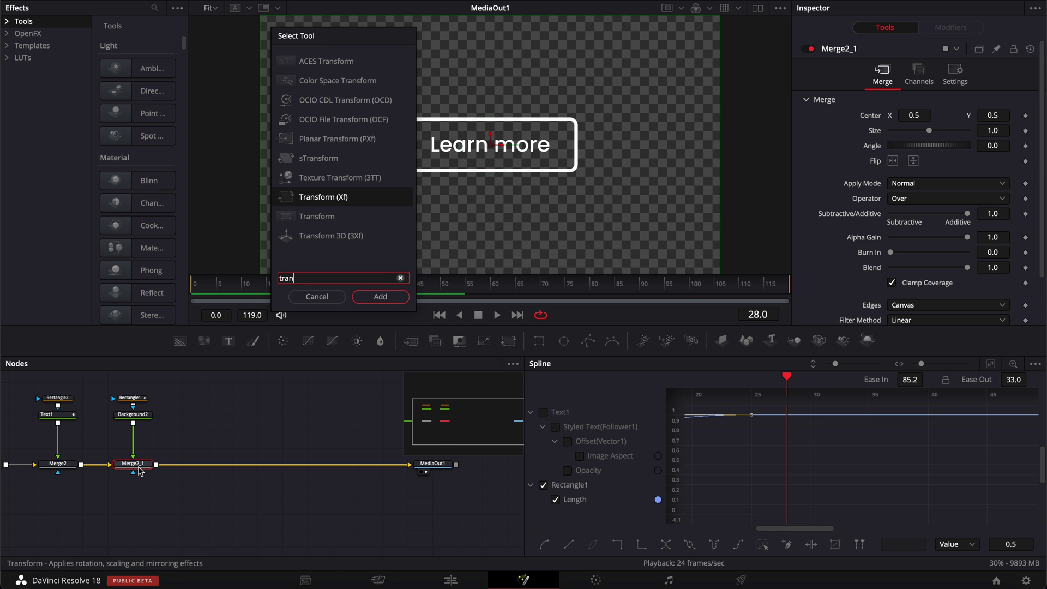
{"action": "key", "text": "Return"}
{"action": "left_click_drag", "start_coordinate": [178, 463], "coordinate": [200, 469]}
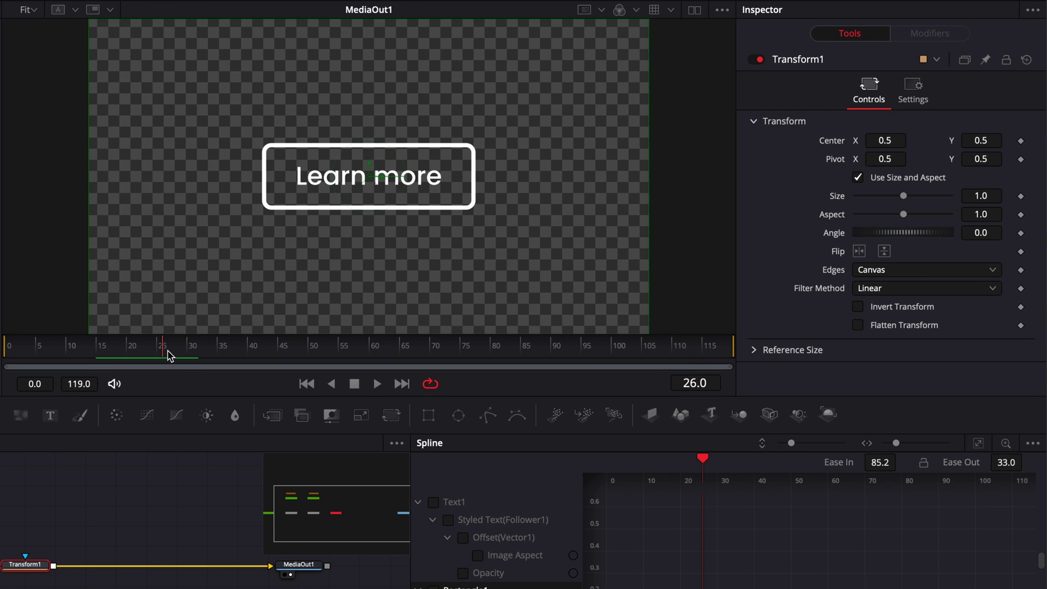
Keyframe Transform1's Size at 1.0 on frame 26, 0.9 on frame 30, and 1.0 on frame 34.
{"action": "left_click", "coordinate": [1021, 196]}
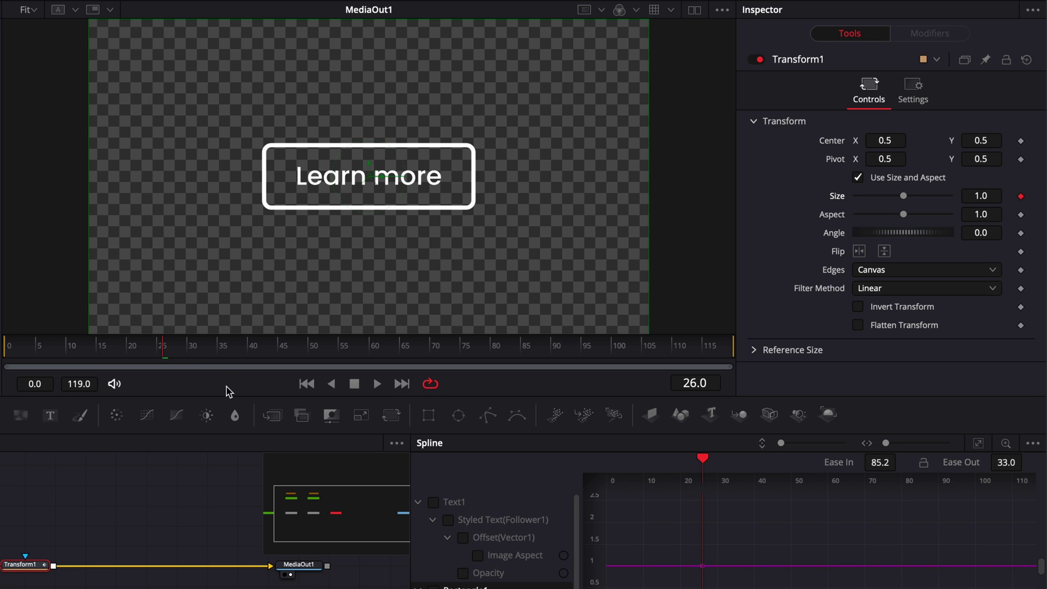
{"action": "left_click", "coordinate": [191, 355]}
{"action": "left_click", "coordinate": [995, 197]}
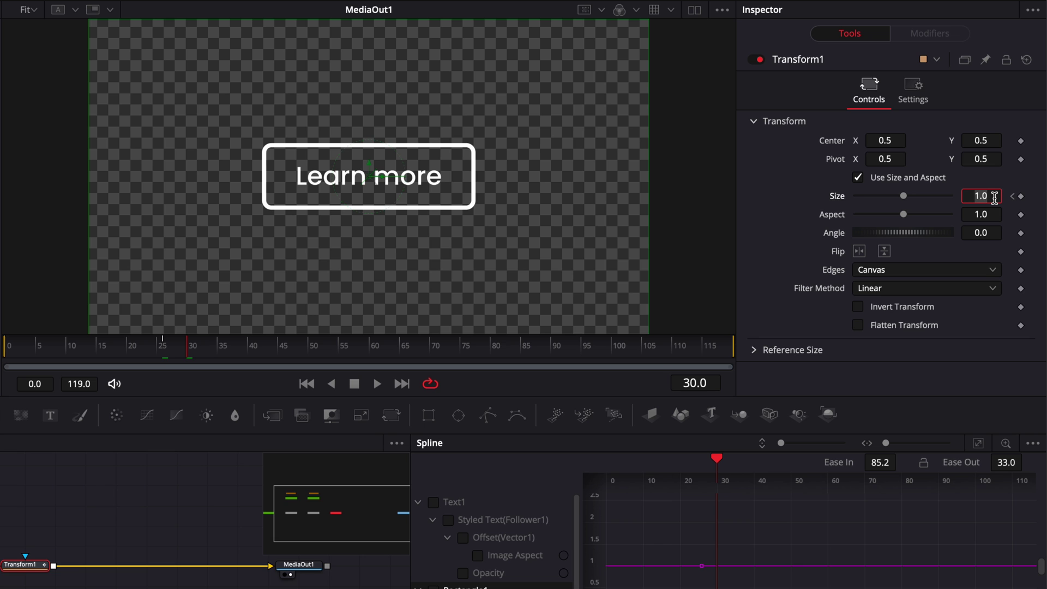
{"action": "key", "text": "Return"}
{"action": "mouse_move", "coordinate": [717, 459]}
{"action": "left_mouse_down"}
{"action": "mouse_move", "coordinate": [692, 461]}
{"action": "mouse_move", "coordinate": [730, 473]}
{"action": "left_mouse_up"}
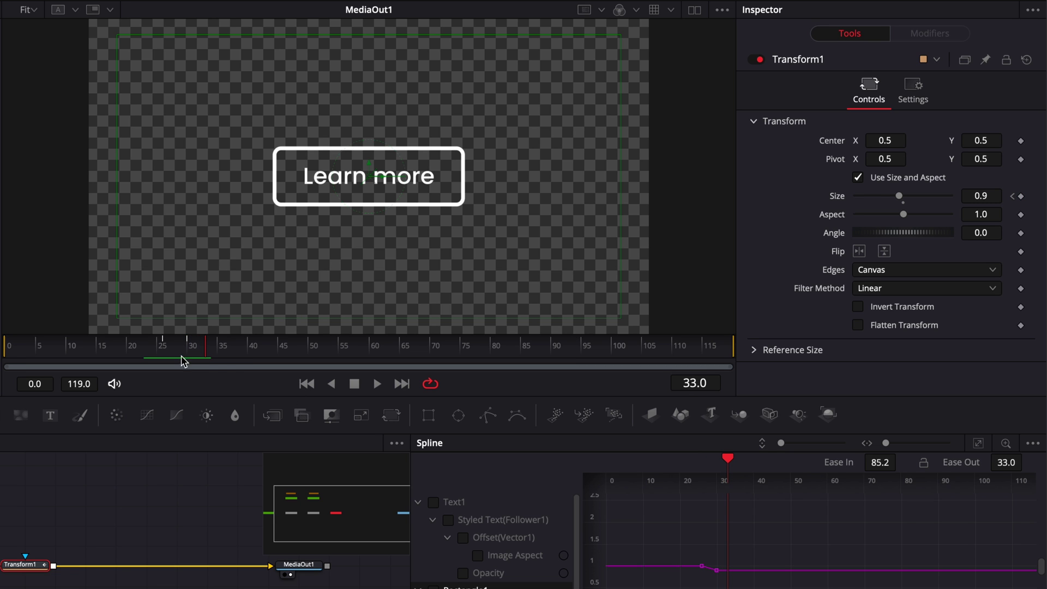
{"action": "left_click_drag", "start_coordinate": [182, 356], "coordinate": [213, 352]}
{"action": "left_click", "coordinate": [994, 198]}
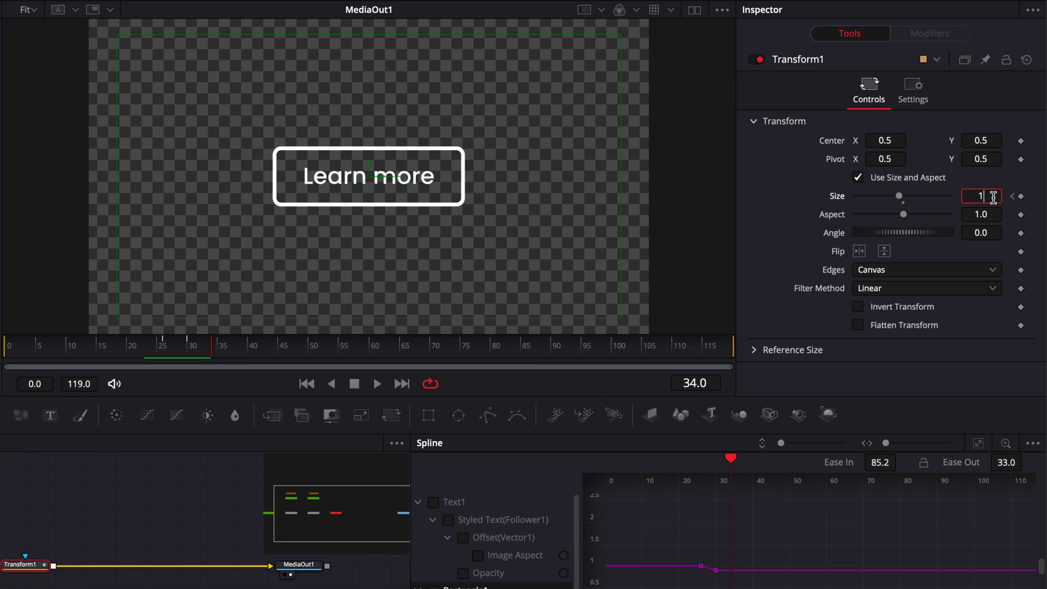
{"action": "key", "text": "Tab"}
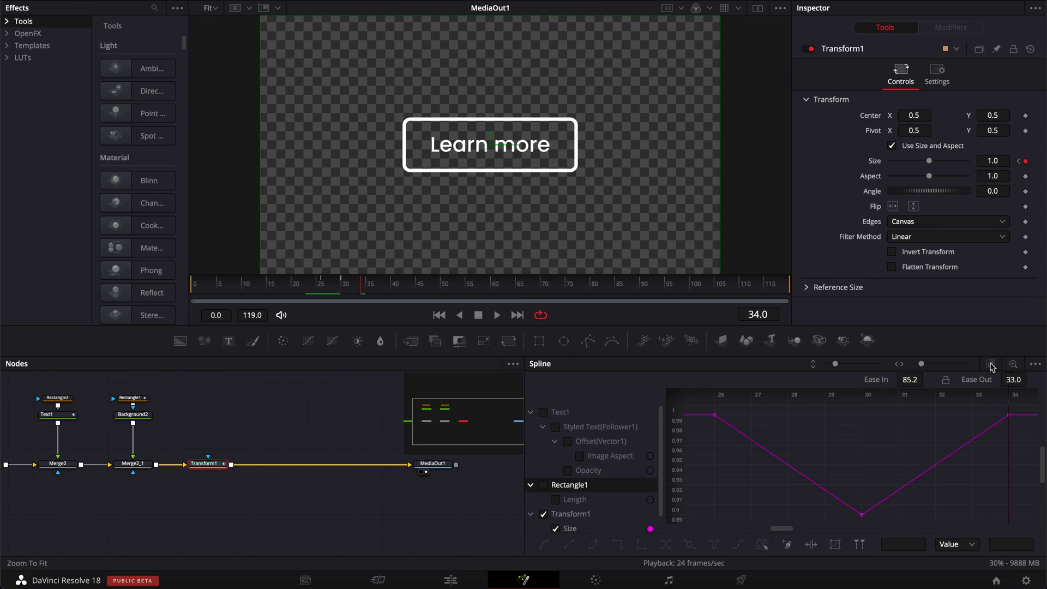
Fit the Size curve, select its three keyframes, and smooth them into an eased S-curve.
{"action": "left_click", "coordinate": [301, 288]}
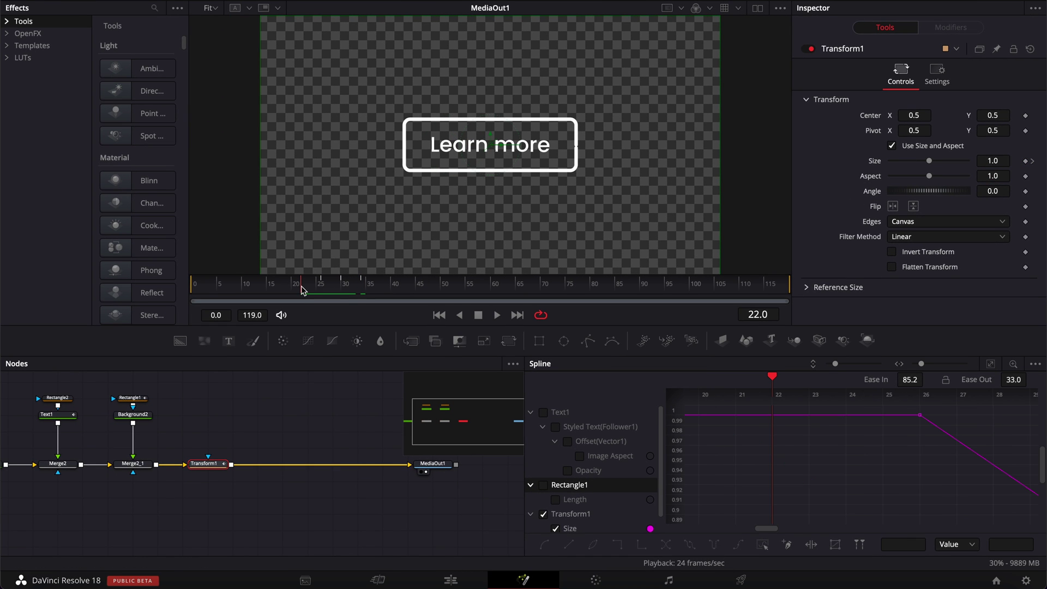
{"action": "left_click_drag", "start_coordinate": [302, 289], "coordinate": [351, 295]}
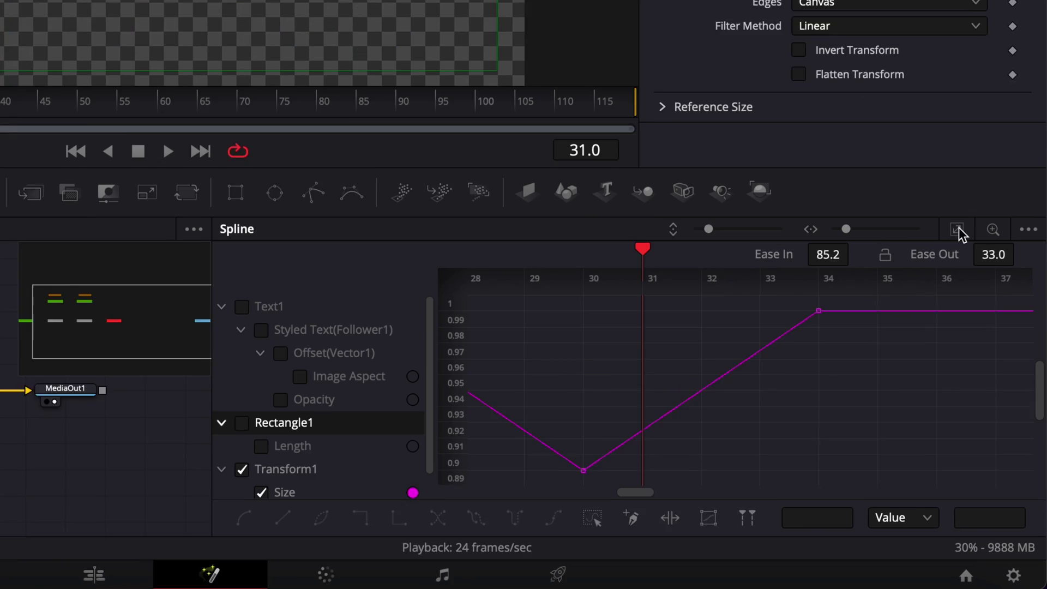
{"action": "left_click", "coordinate": [991, 364]}
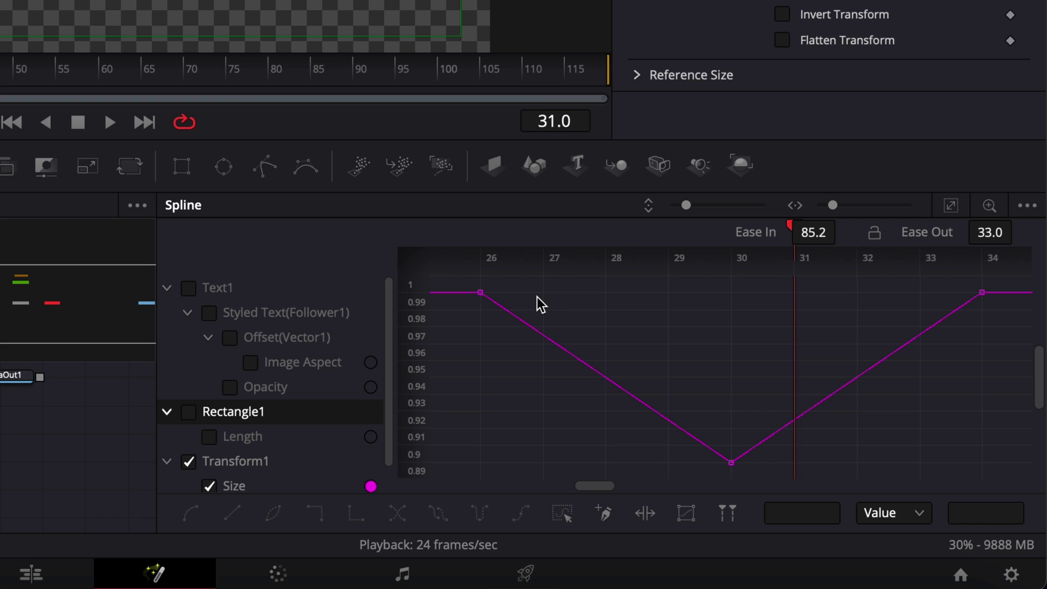
{"action": "left_click_drag", "start_coordinate": [467, 277], "coordinate": [1016, 476]}
{"action": "key", "text": "s"}
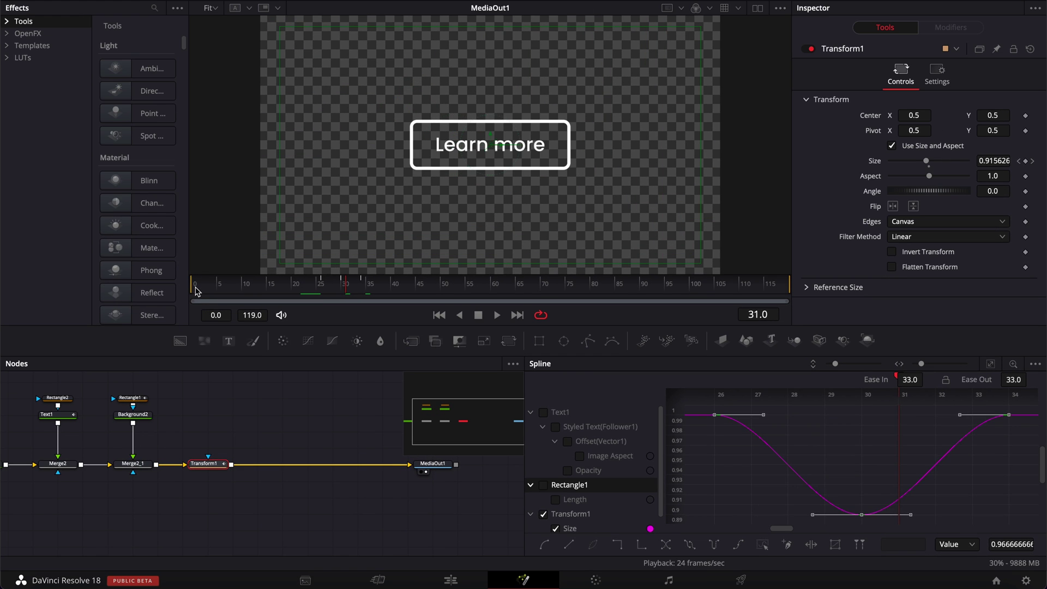
{"action": "left_click", "coordinate": [190, 287]}
Play the finished button animation from the start, then stop it.
{"action": "key", "text": "space"}
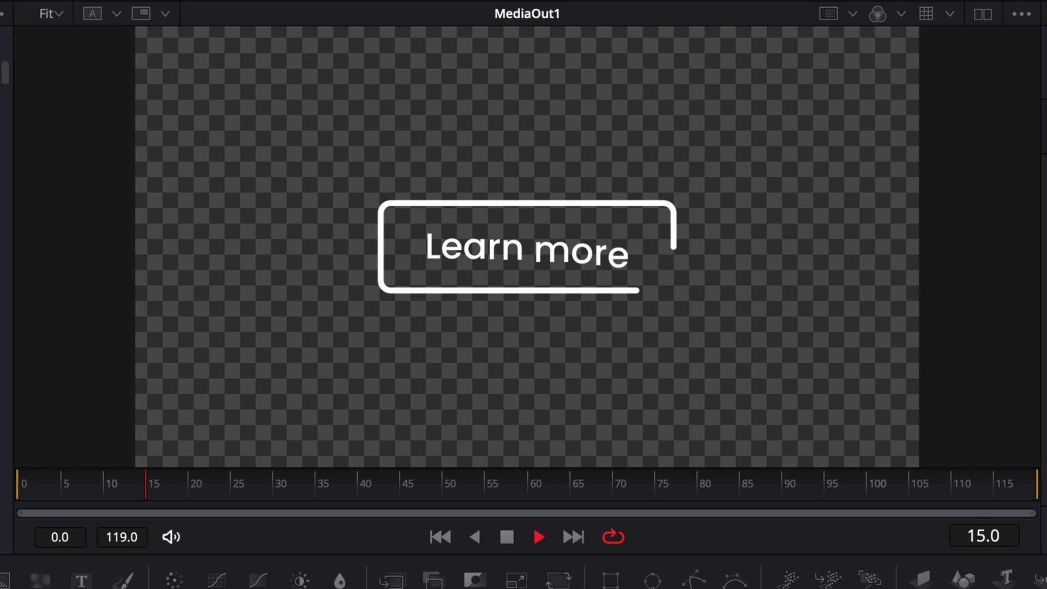
{"action": "left_click", "coordinate": [535, 528]}
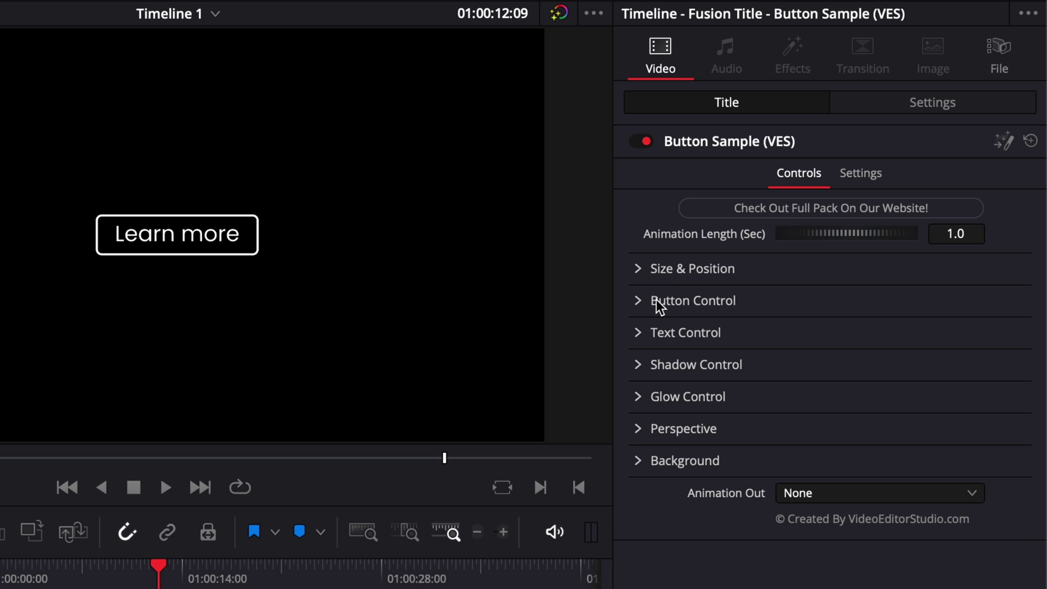
{"action": "left_click", "coordinate": [637, 363]}
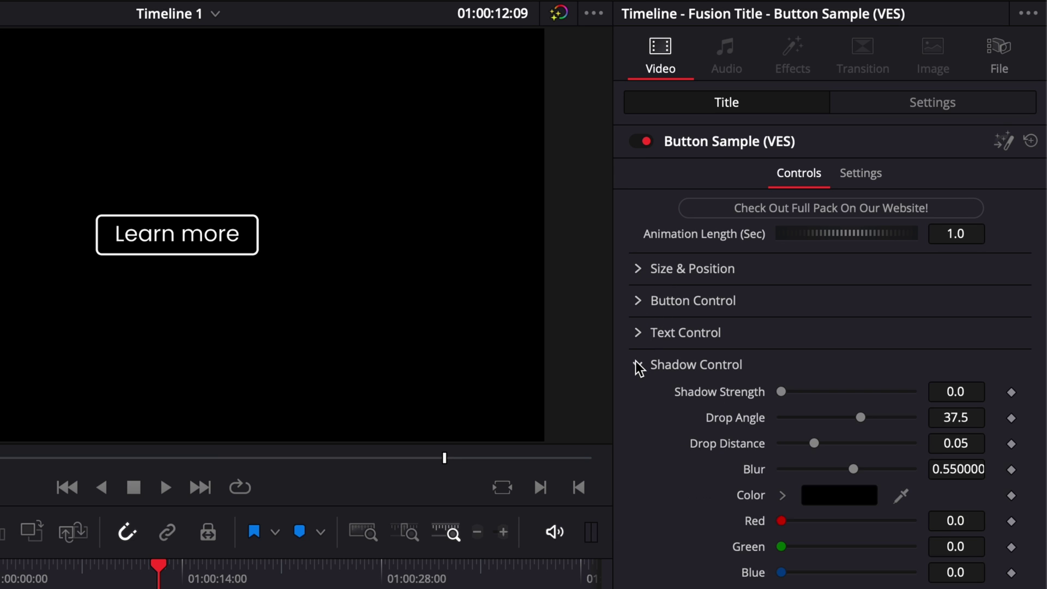
{"action": "left_click", "coordinate": [634, 362]}
{"action": "left_click", "coordinate": [636, 397]}
{"action": "left_click", "coordinate": [637, 398]}
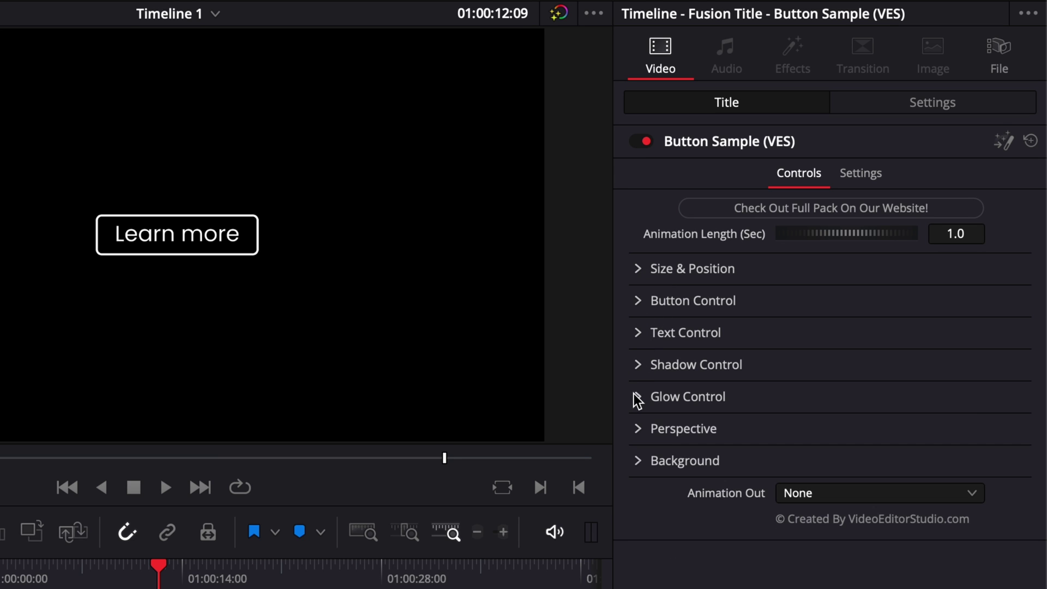